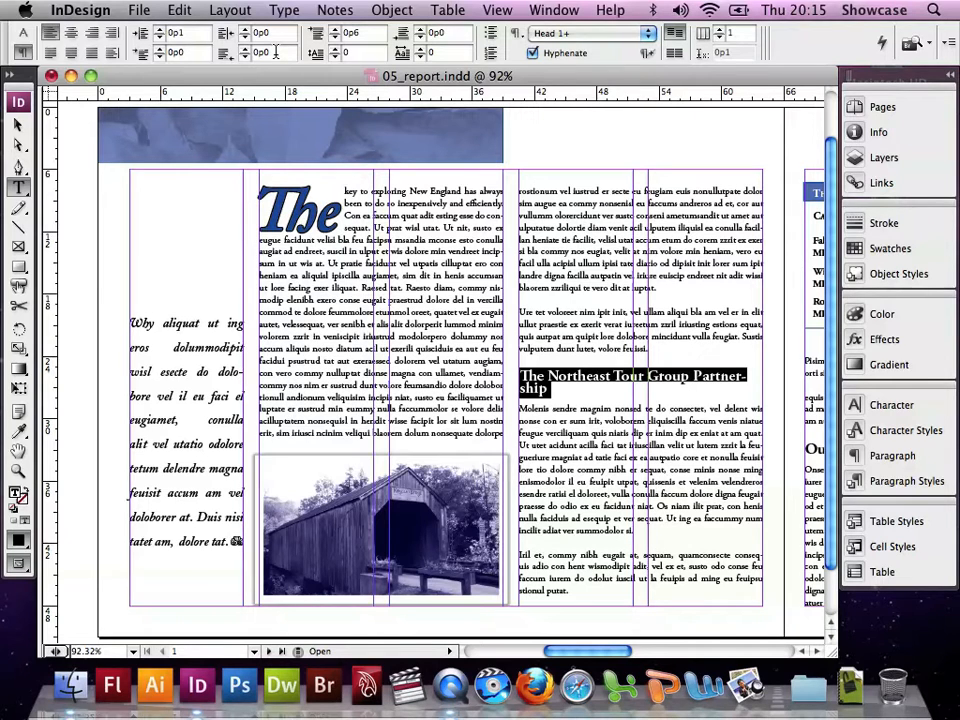
# Tighten the tracking of the selected heading "The Northeast Tour Group Partnership" to -10
pyautogui.click(22, 33)
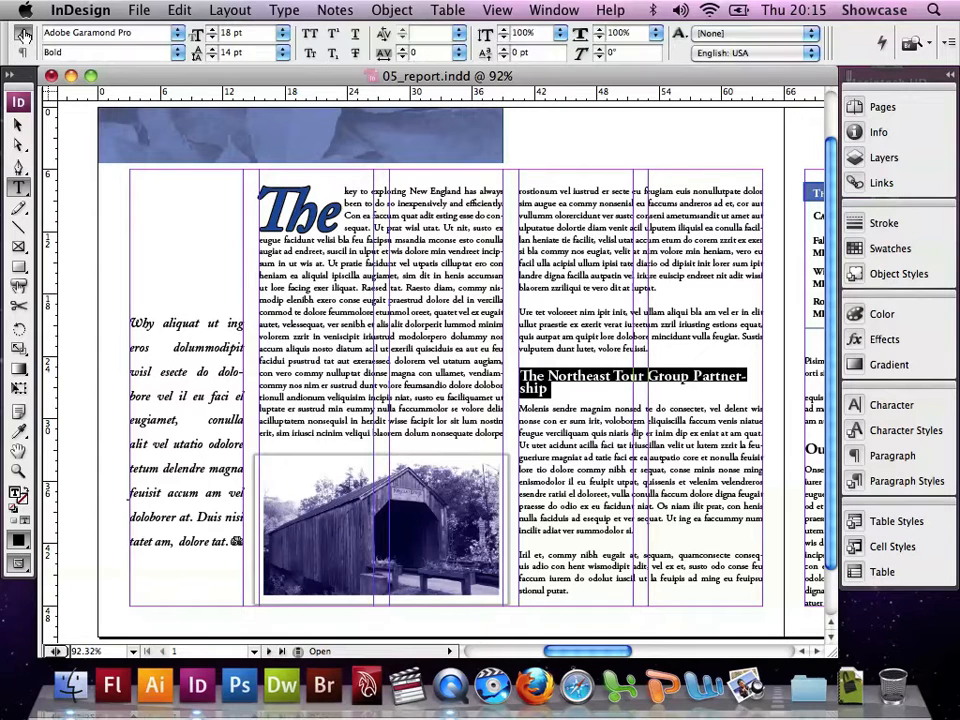
pyautogui.click(401, 57)
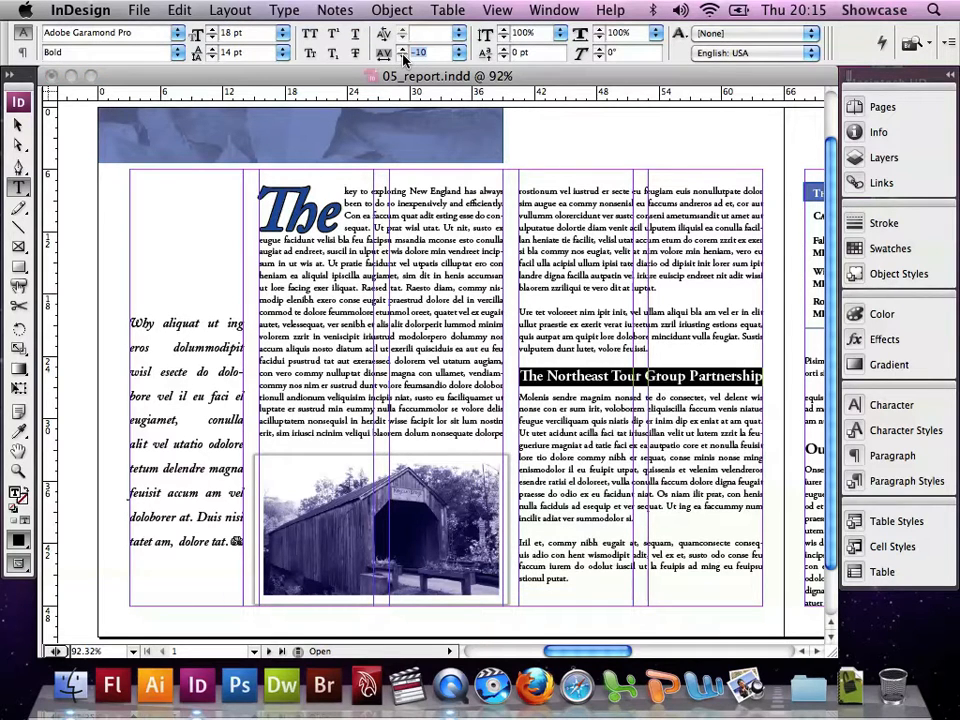
pyautogui.click(402, 57)
pyautogui.click(402, 49)
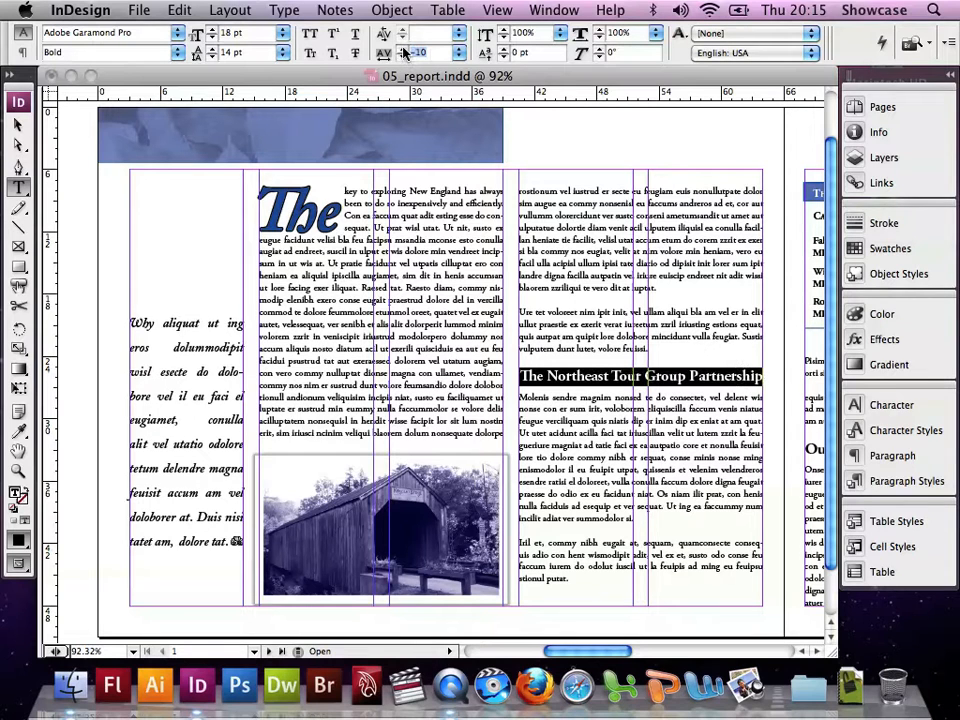
pyautogui.click(460, 57)
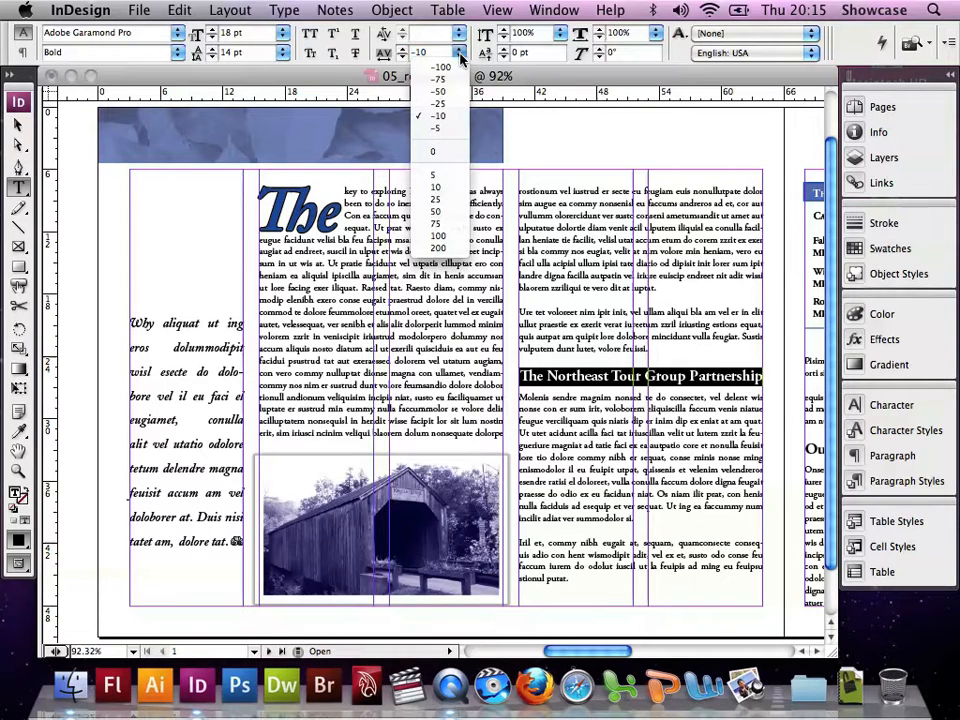
pyautogui.click(460, 57)
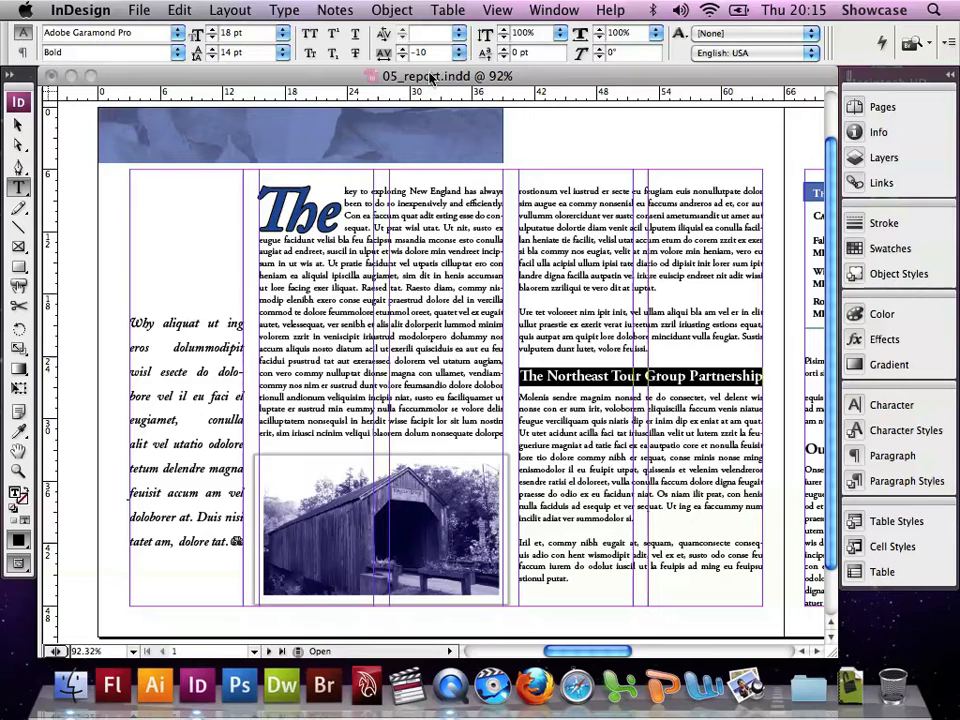
# Set the selected heading's tracking to -15
pyautogui.click(433, 53)
pyautogui.press('BackSpace')
pyautogui.write('5')
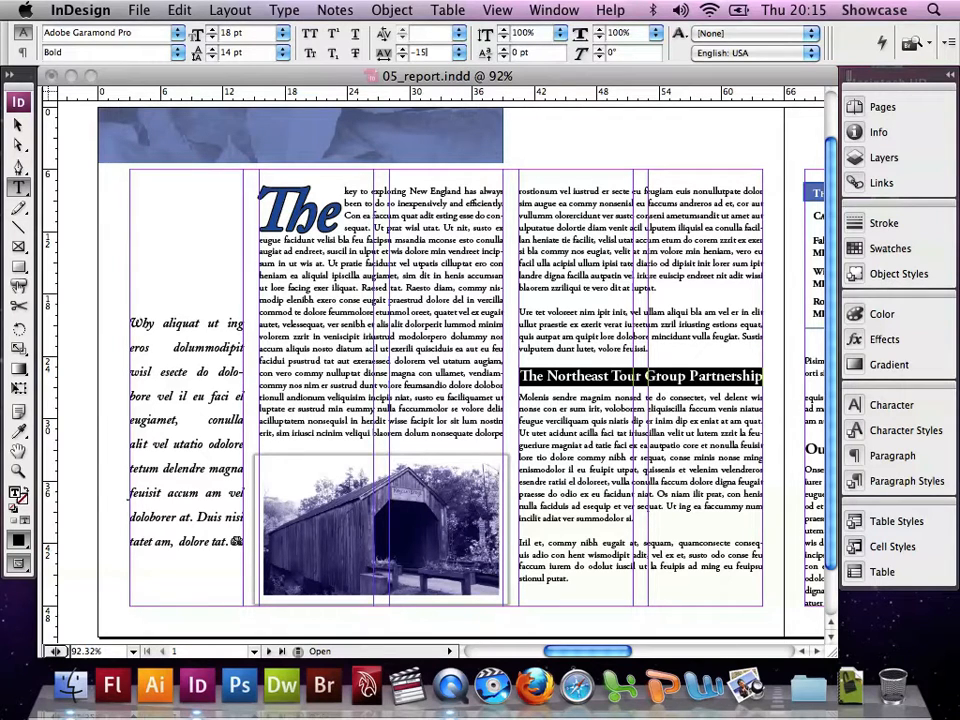
pyautogui.press('Return')
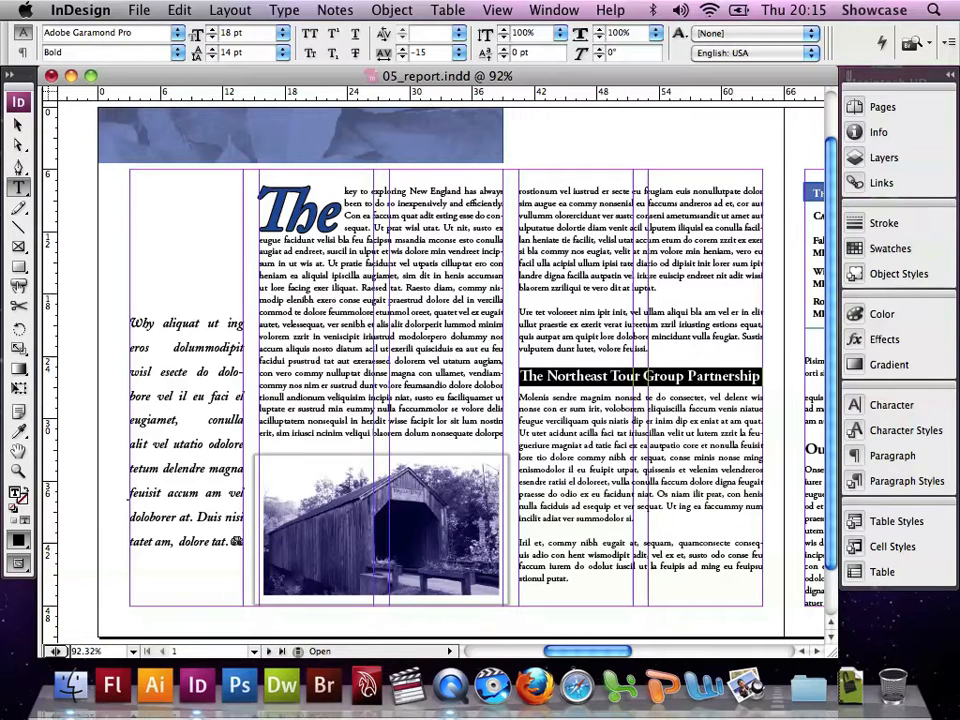
# Deselect the heading text and save the report document
pyautogui.press('super+shift+a')
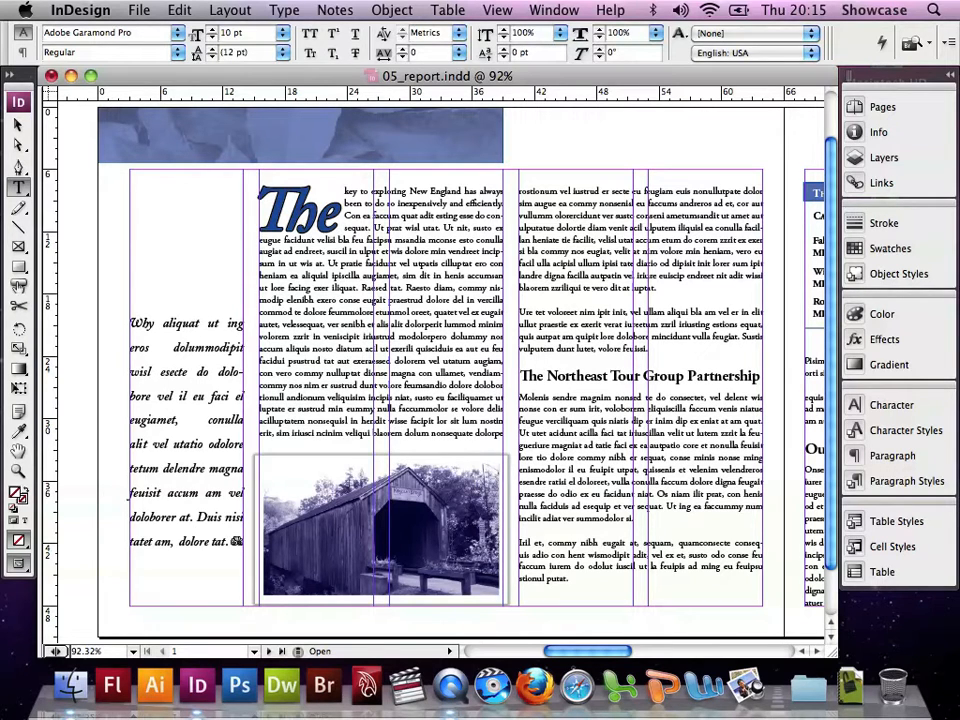
pyautogui.press('super+1')
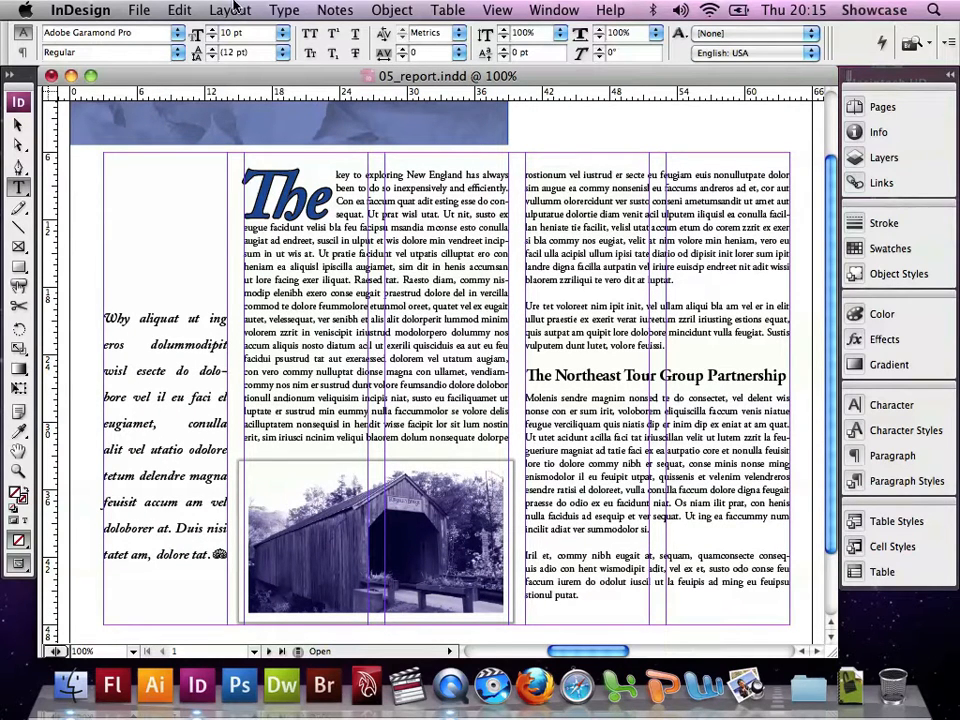
pyautogui.click(138, 10)
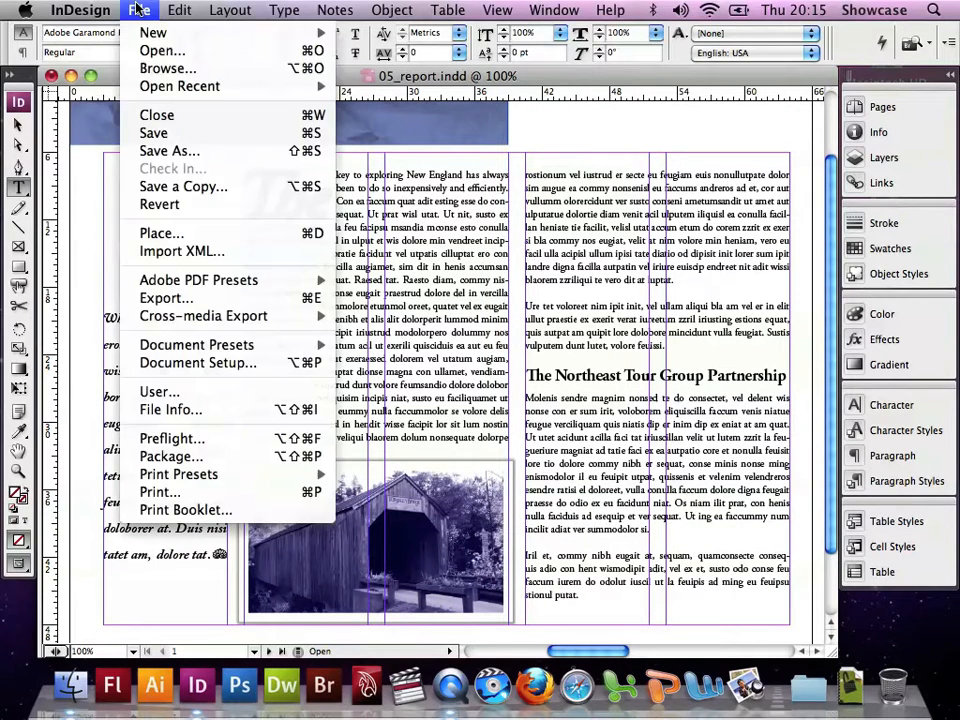
pyautogui.click(155, 133)
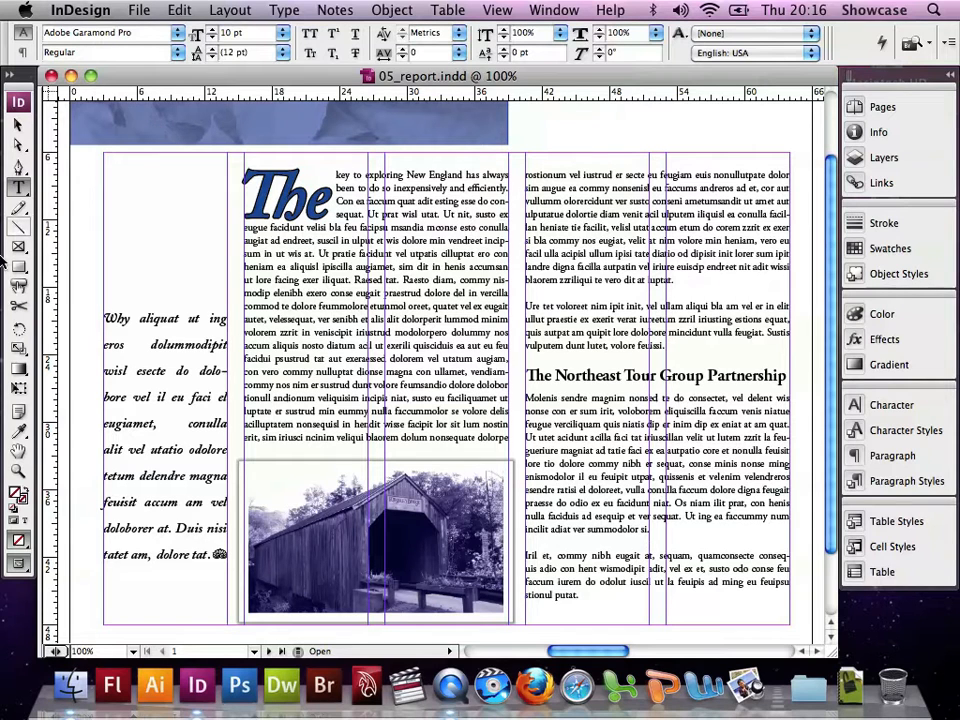
# Try the Adobe Single-line Composer on the italic pull quote on page 1, and restore the Adobe Paragraph Composer
pyautogui.click(126, 320)
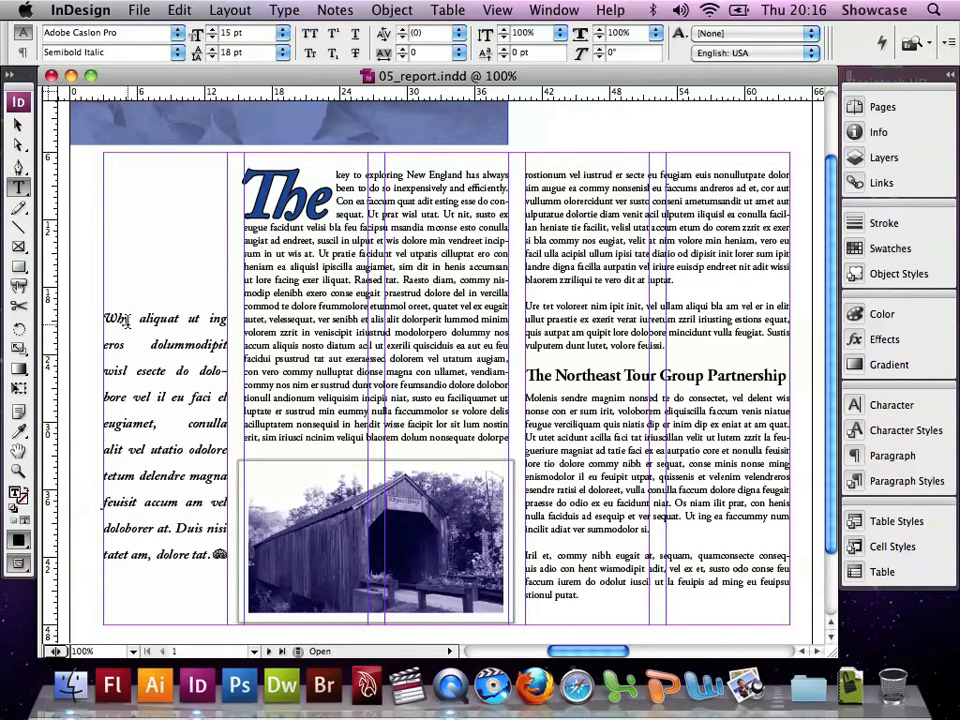
pyautogui.click(284, 10)
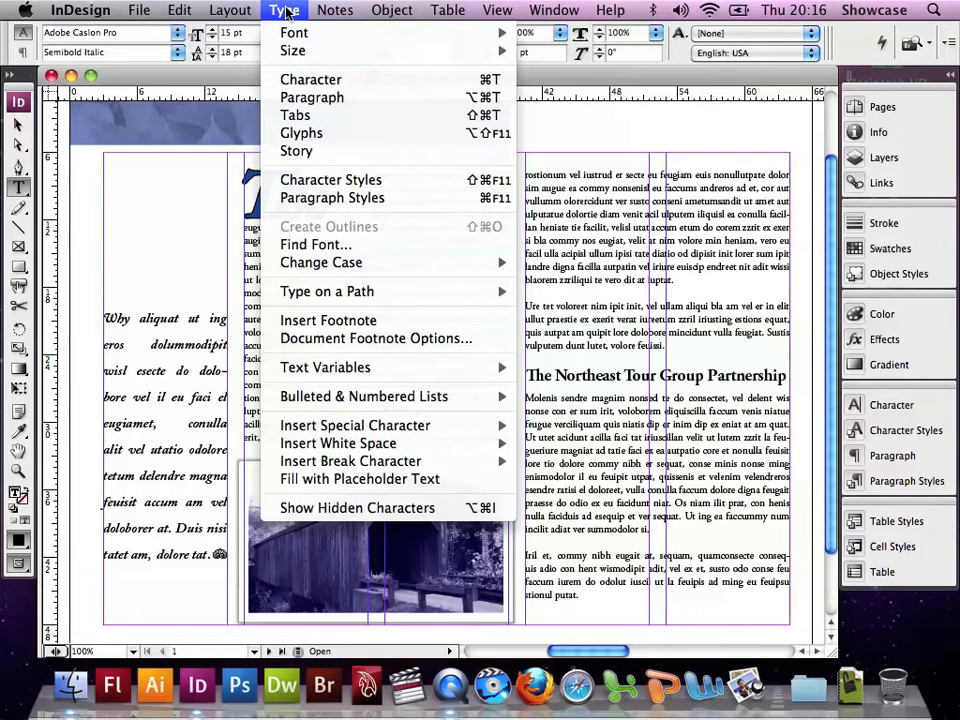
pyautogui.click(299, 102)
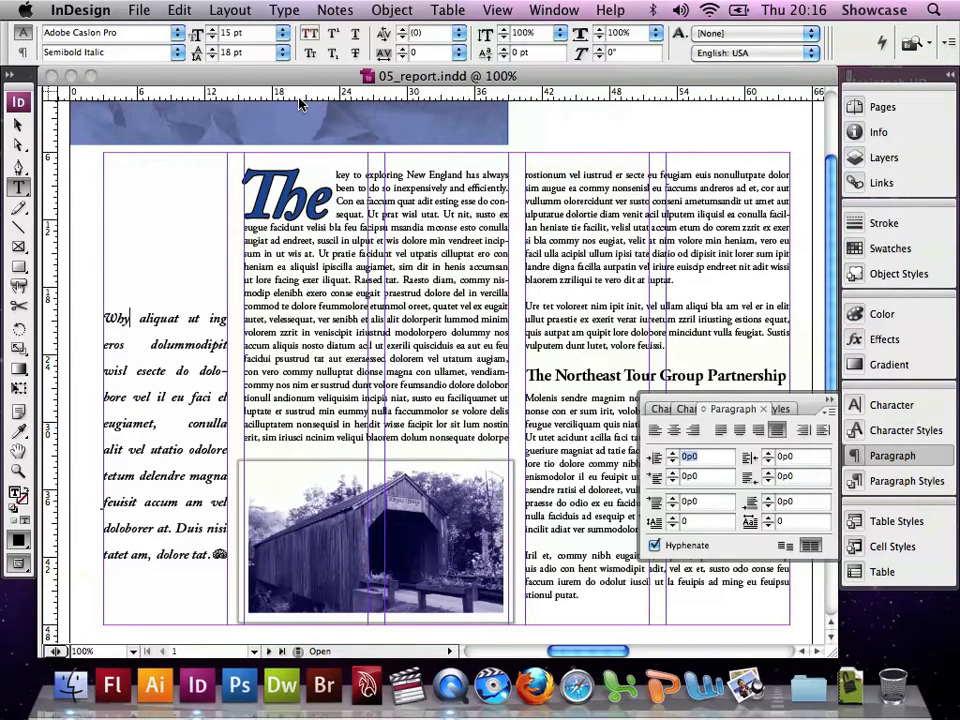
pyautogui.click(827, 404)
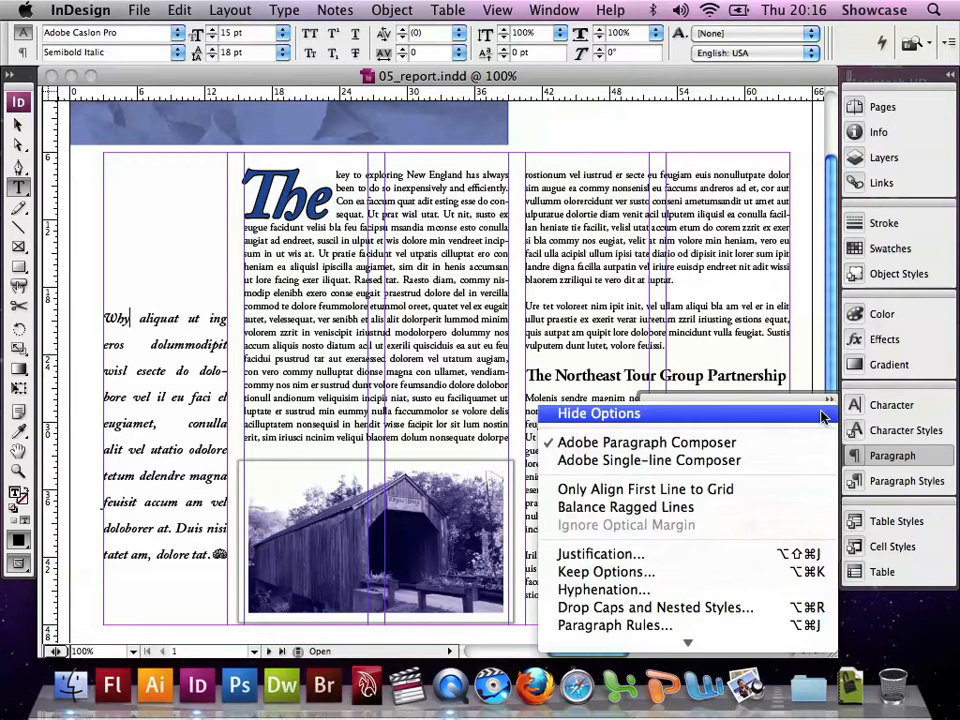
pyautogui.click(780, 462)
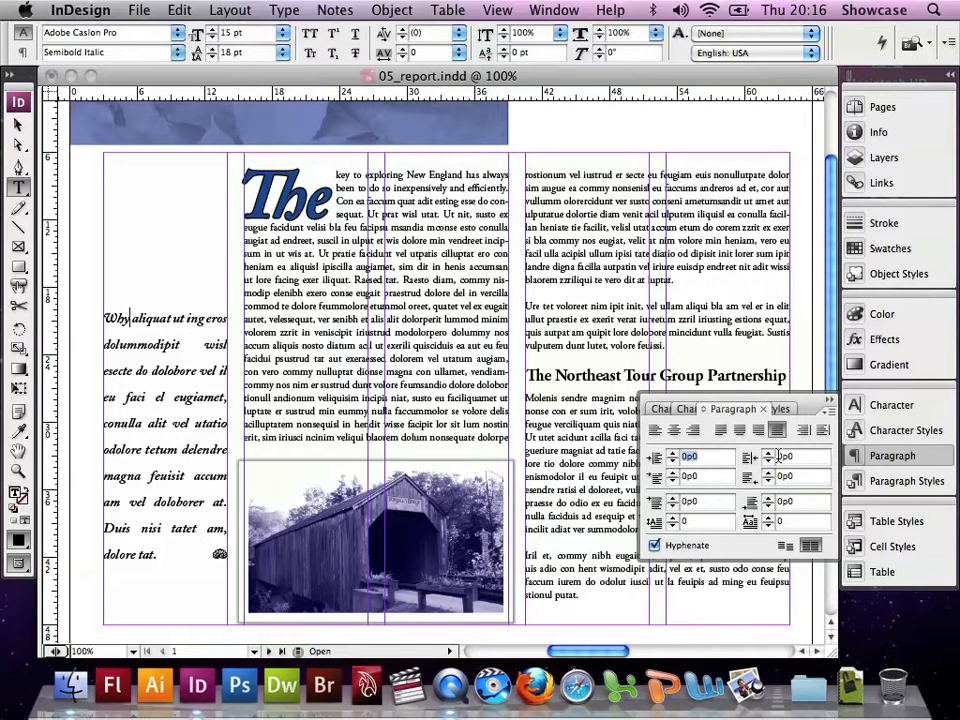
pyautogui.click(829, 412)
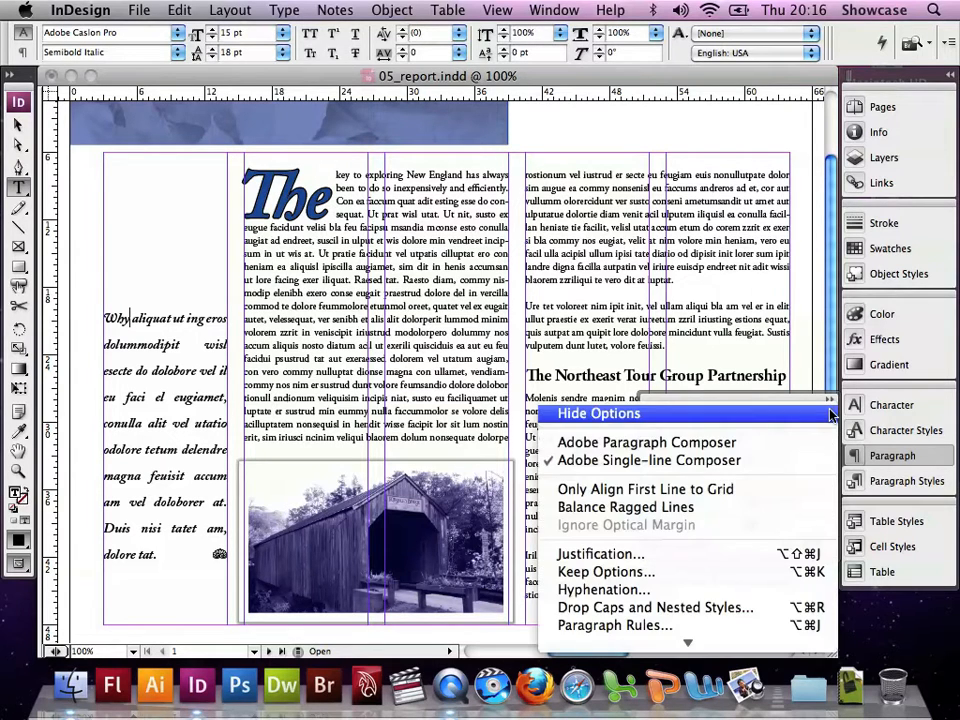
pyautogui.click(773, 449)
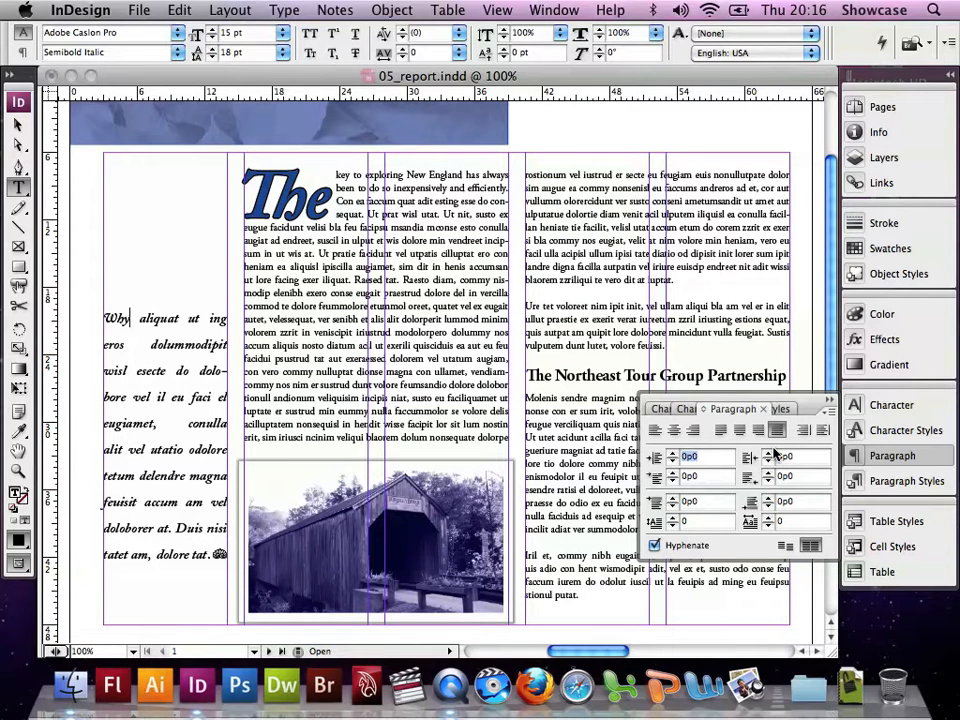
# Turn off hyphenation for the italic pull quote and save the document
pyautogui.click(826, 410)
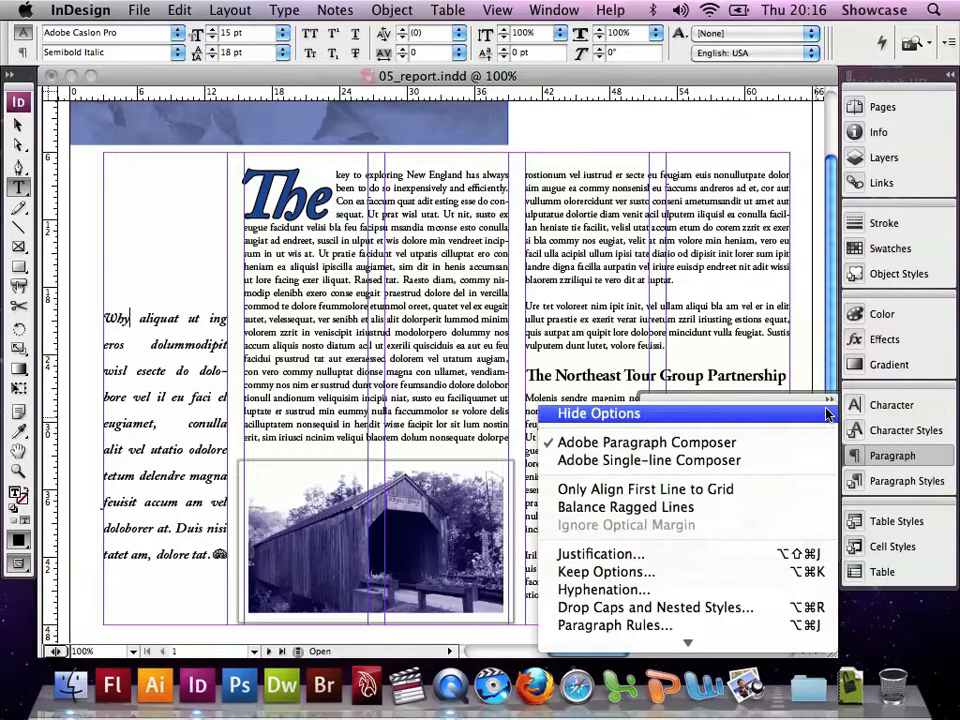
pyautogui.click(705, 598)
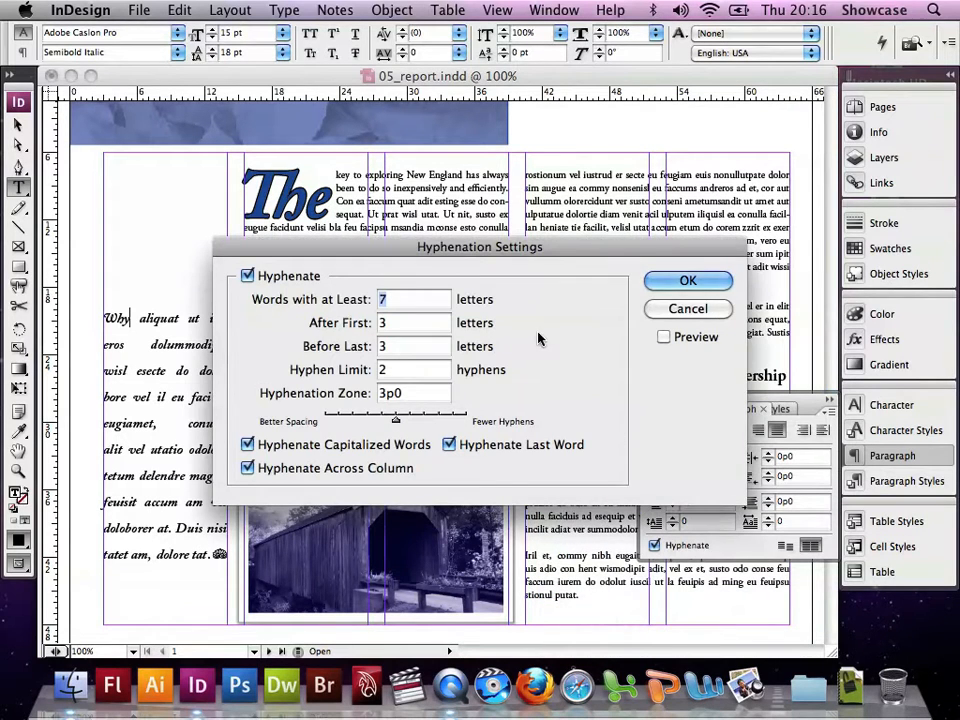
pyautogui.click(310, 276)
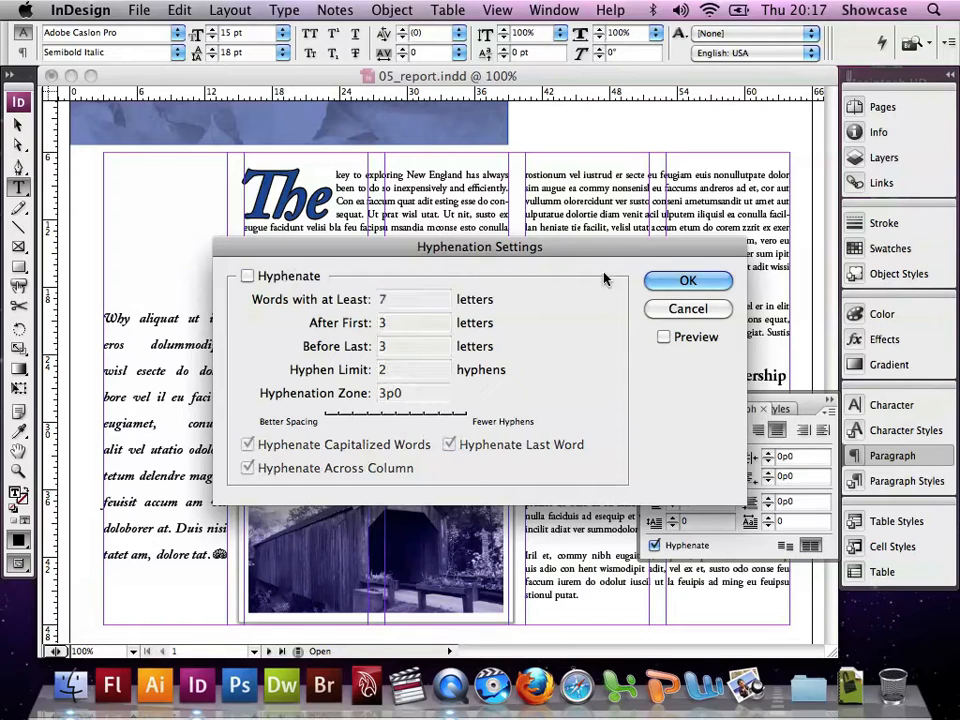
pyautogui.click(680, 281)
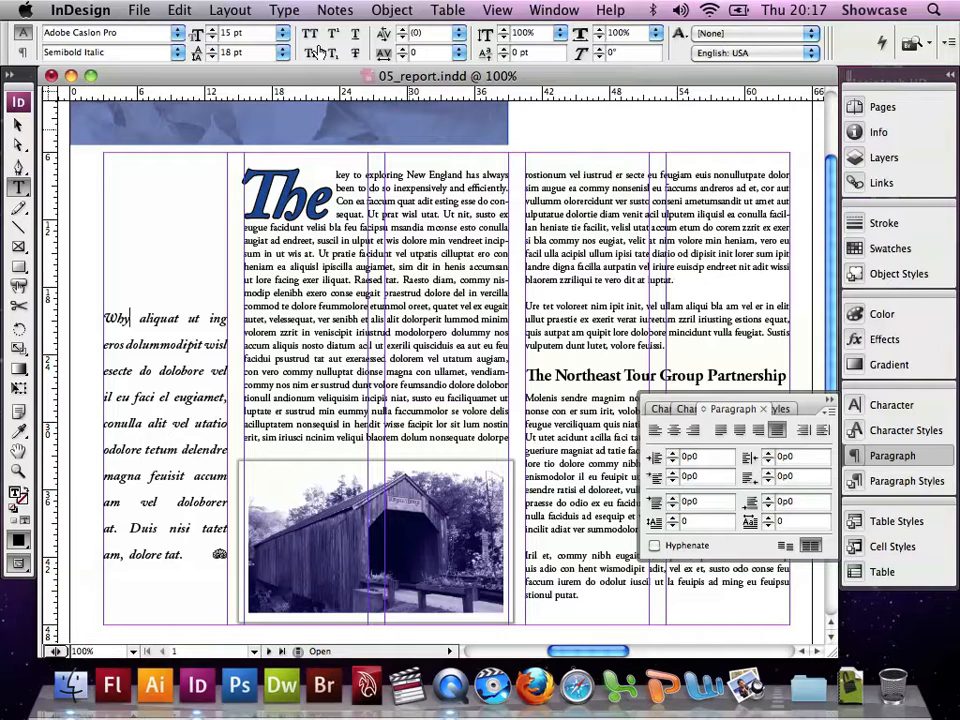
pyautogui.click(138, 10)
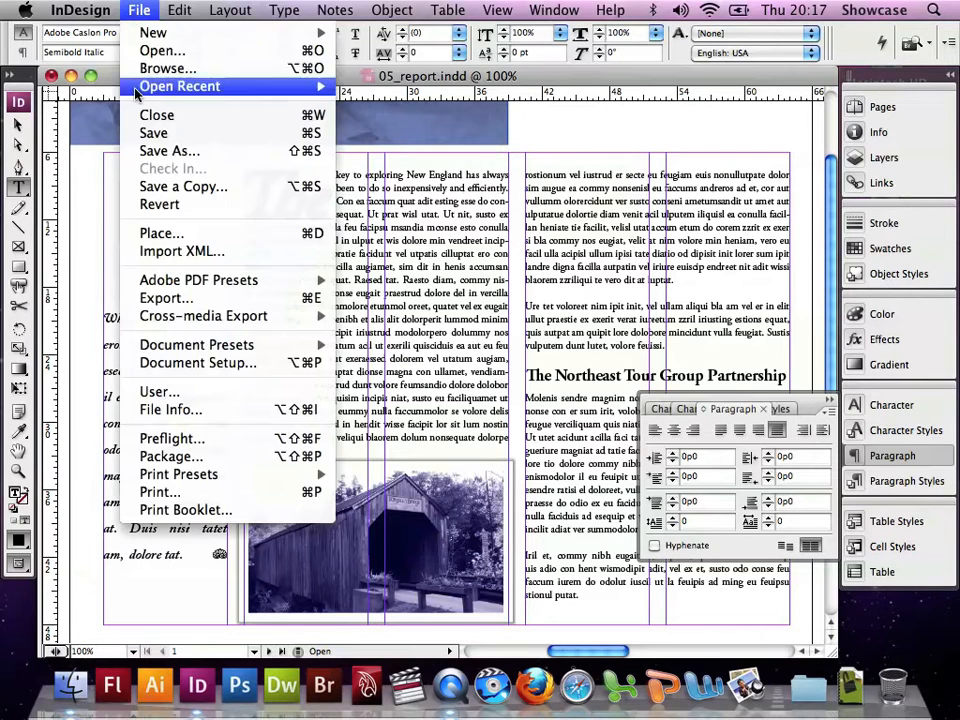
pyautogui.click(141, 134)
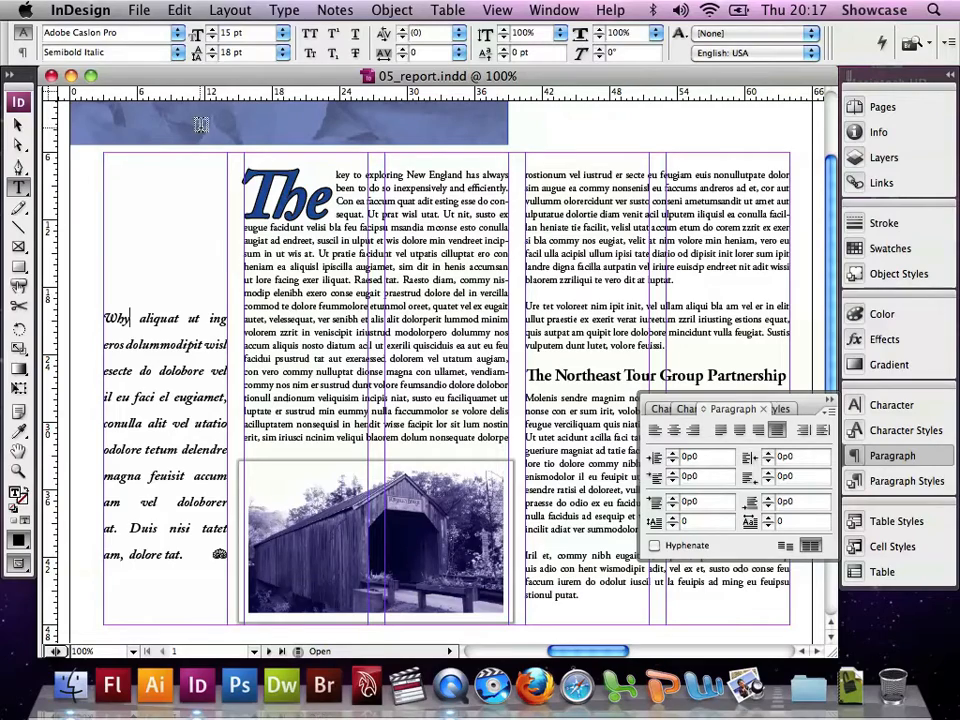
# Show the hidden characters in the tour packages text on page 2, with the screen mode set to Normal
pyautogui.hscroll(5, 205, 178)
pyautogui.hscroll(10, 205, 178)
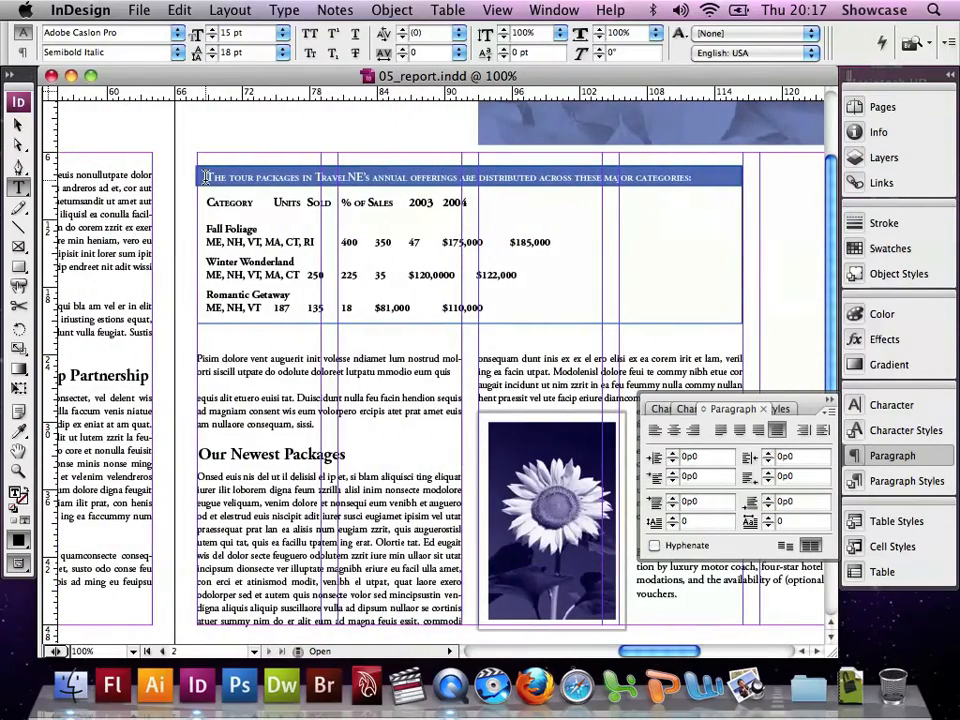
pyautogui.click(288, 11)
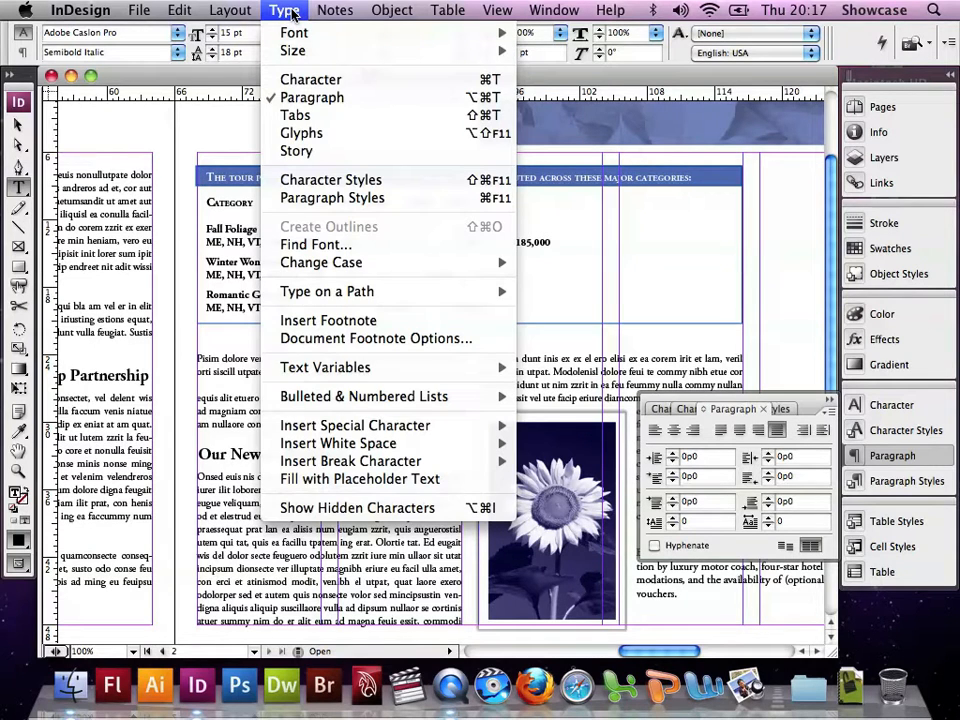
pyautogui.click(306, 510)
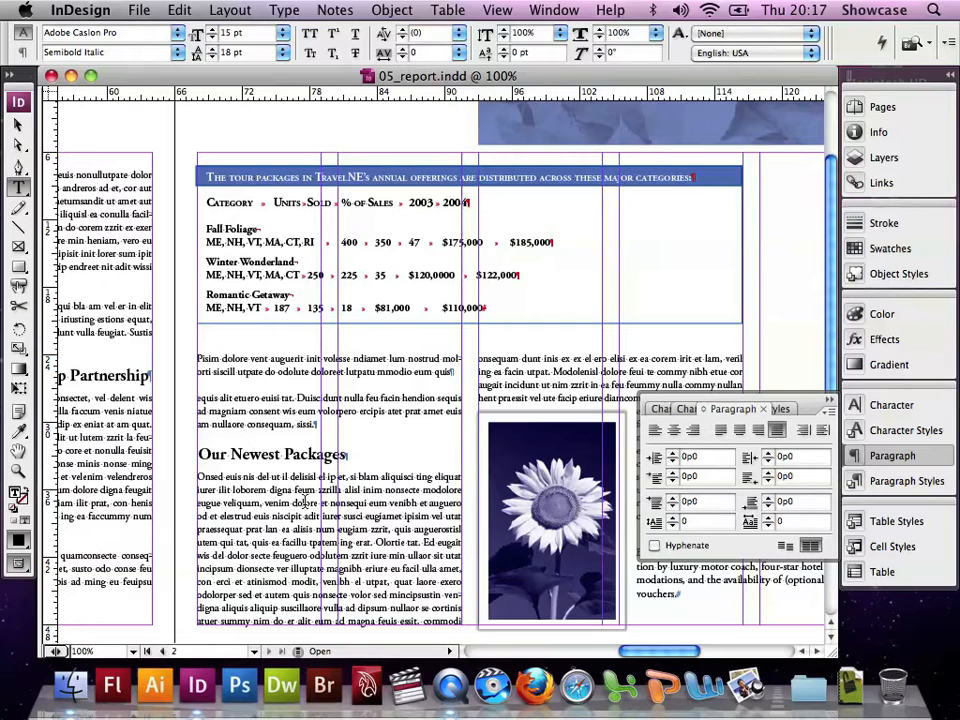
pyautogui.click(18, 563)
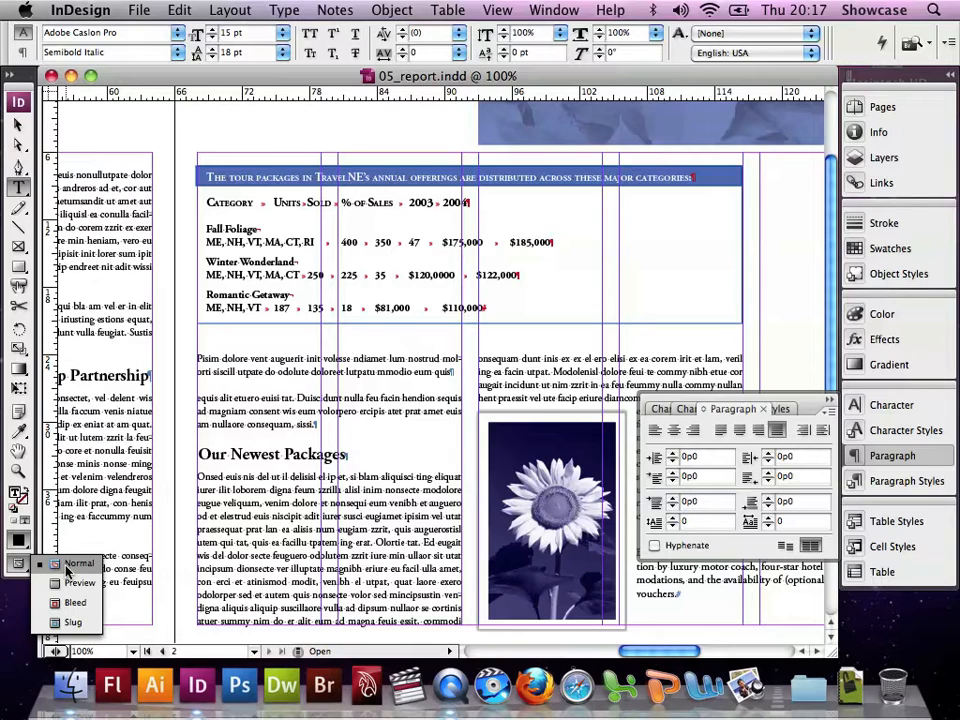
pyautogui.click(67, 565)
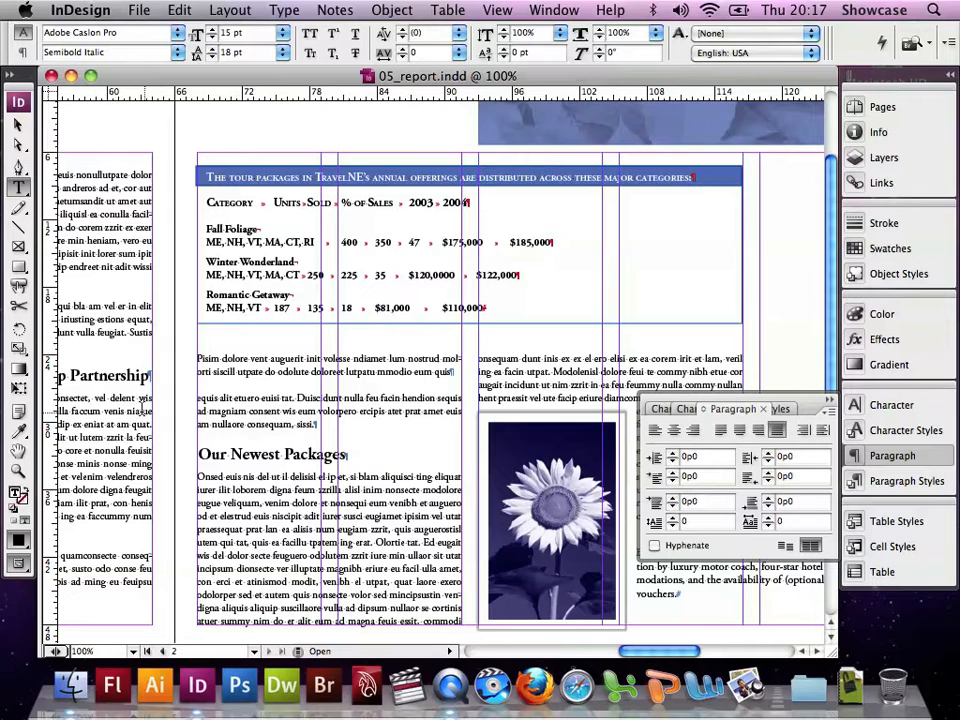
# Open the tab ruler for the "Category" heading row of the tour packages list and fit page 2 in the window
pyautogui.click(221, 204)
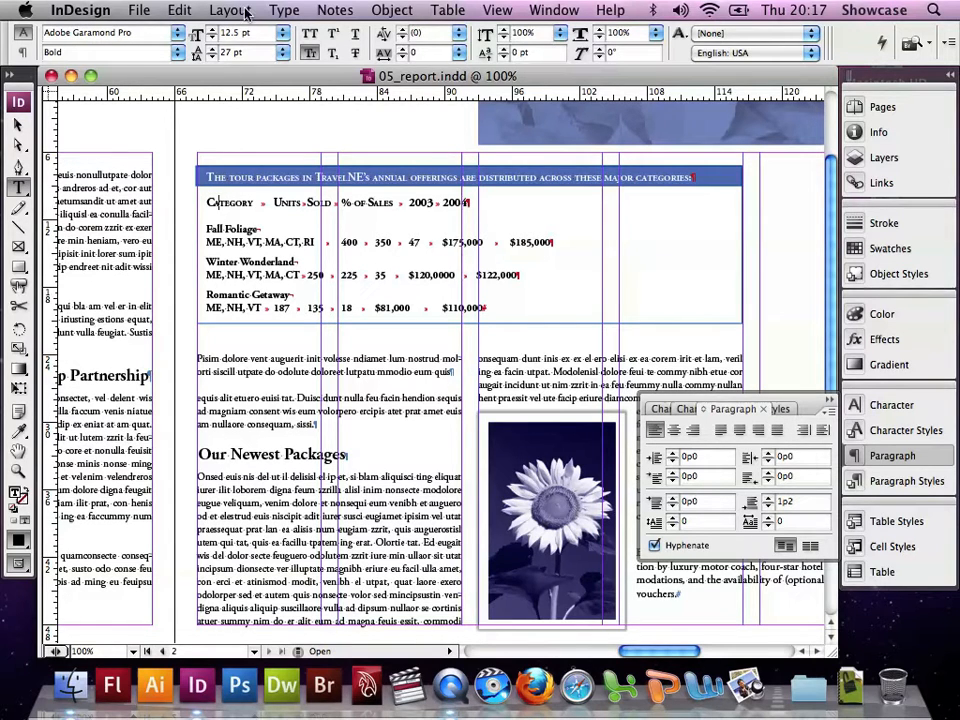
pyautogui.click(283, 10)
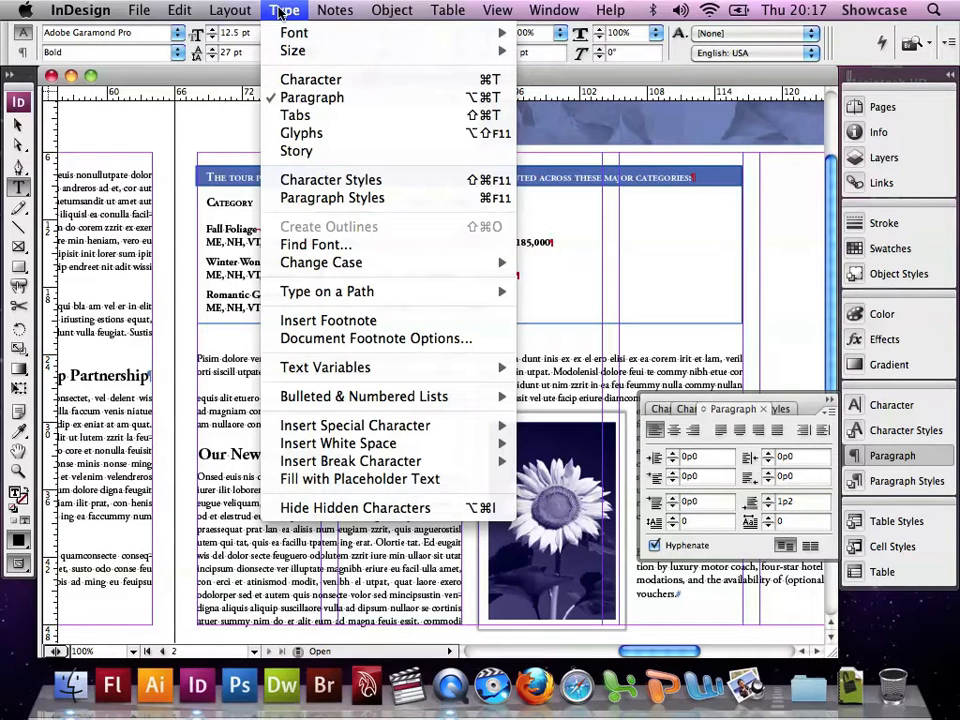
pyautogui.click(286, 117)
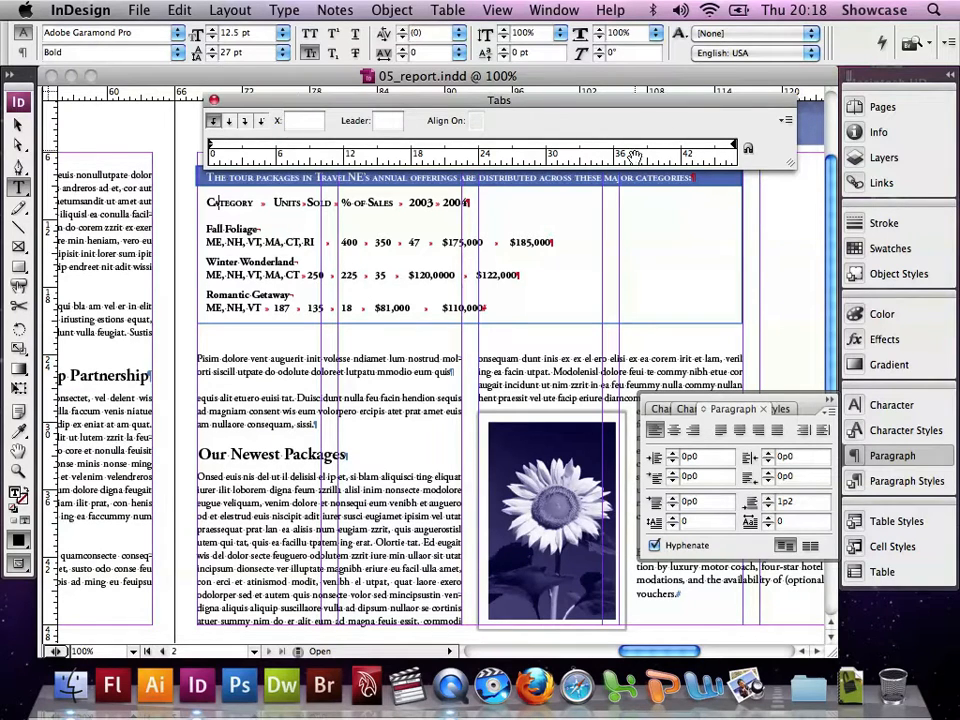
pyautogui.click(852, 107)
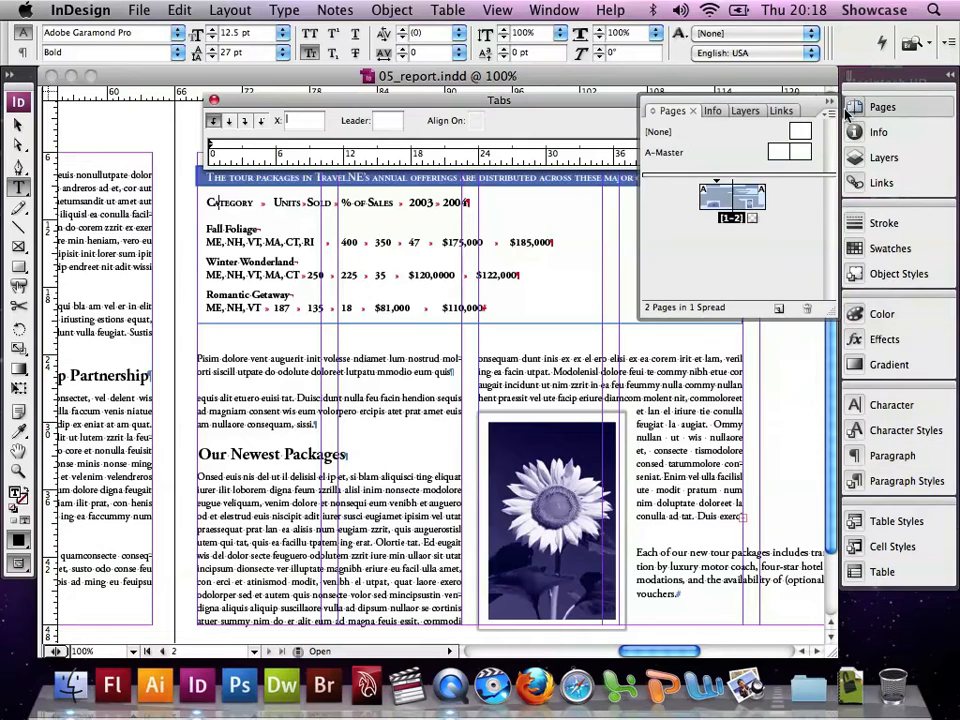
pyautogui.doubleClick(757, 204)
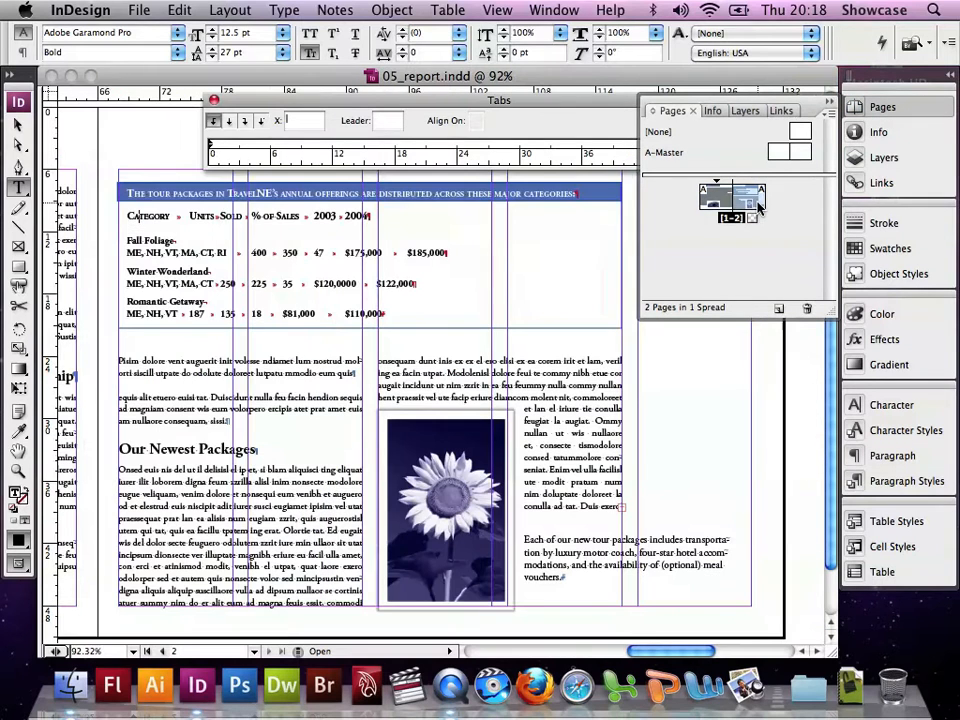
pyautogui.click(833, 105)
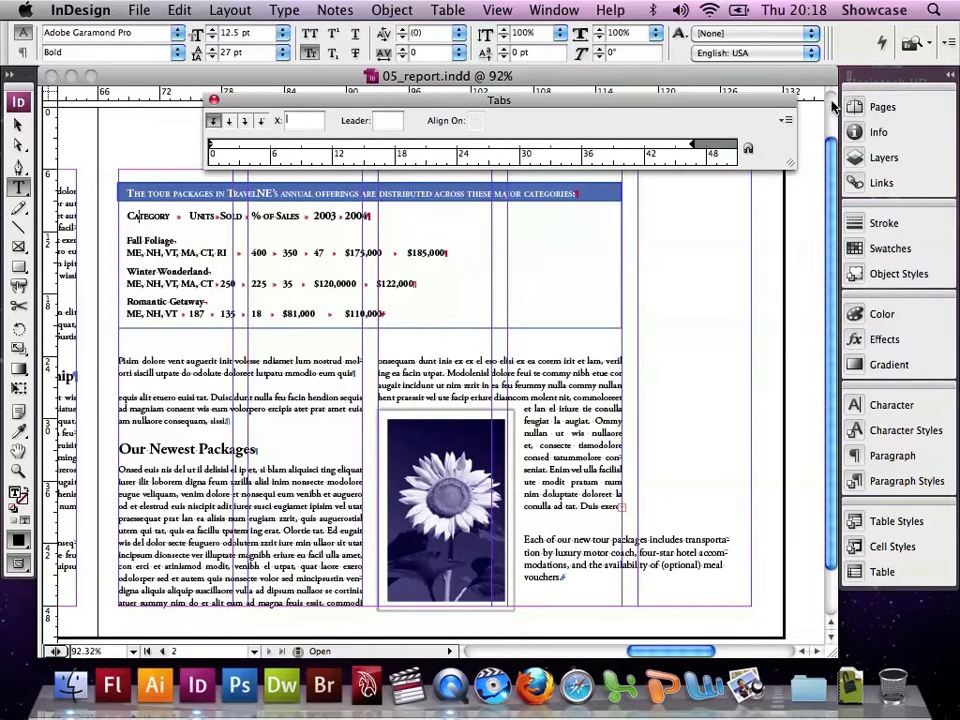
# Align the tab ruler with the tour packages frame and set a center-justified tab stop at 24p0 for the heading row and all three package entries
pyautogui.click(748, 148)
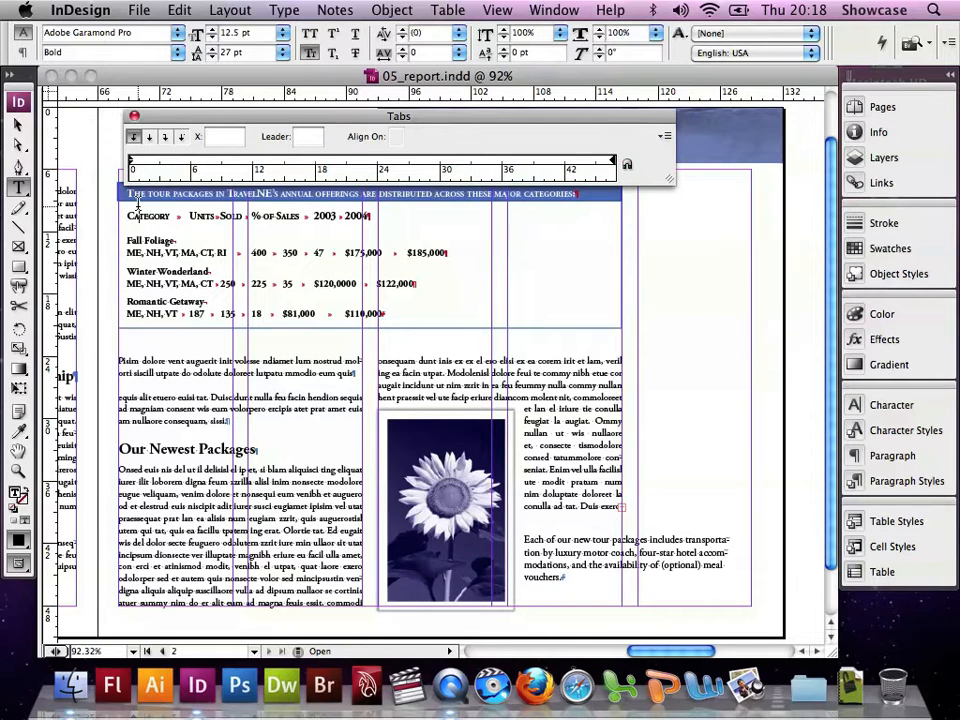
pyautogui.moveTo(126, 216); pyautogui.dragTo(380, 313)
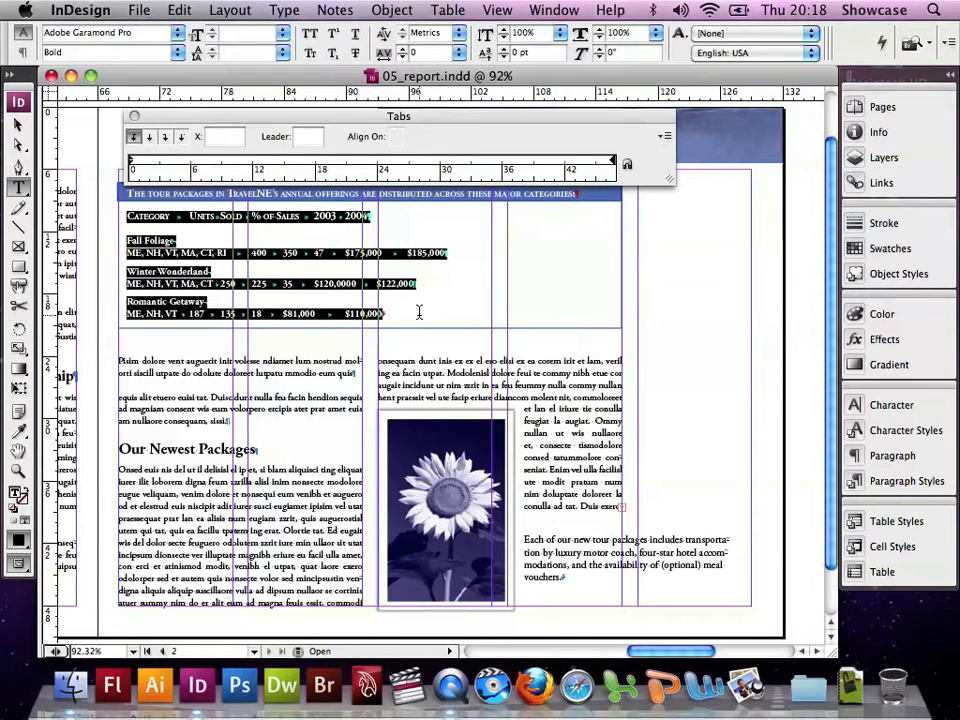
pyautogui.click(150, 138)
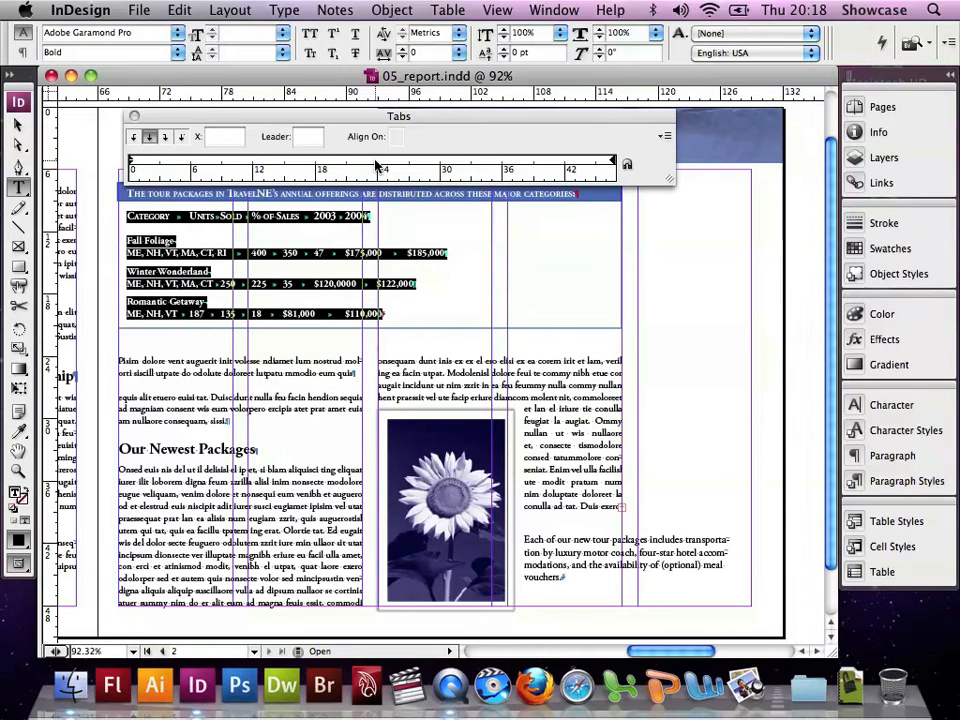
pyautogui.click(377, 163)
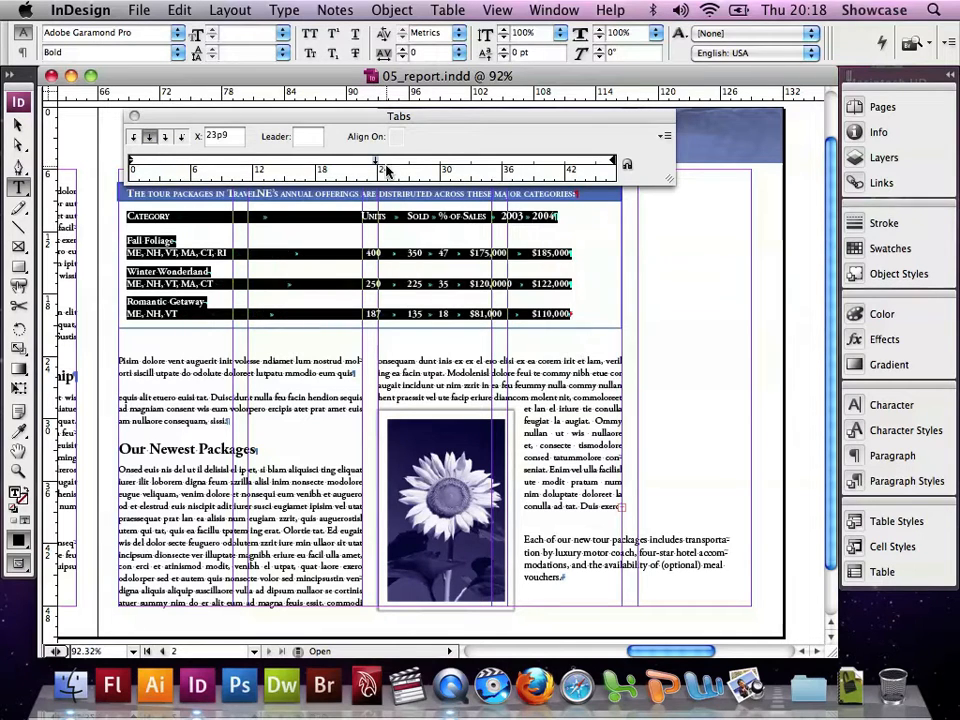
pyautogui.moveTo(380, 168); pyautogui.dragTo(382, 165)
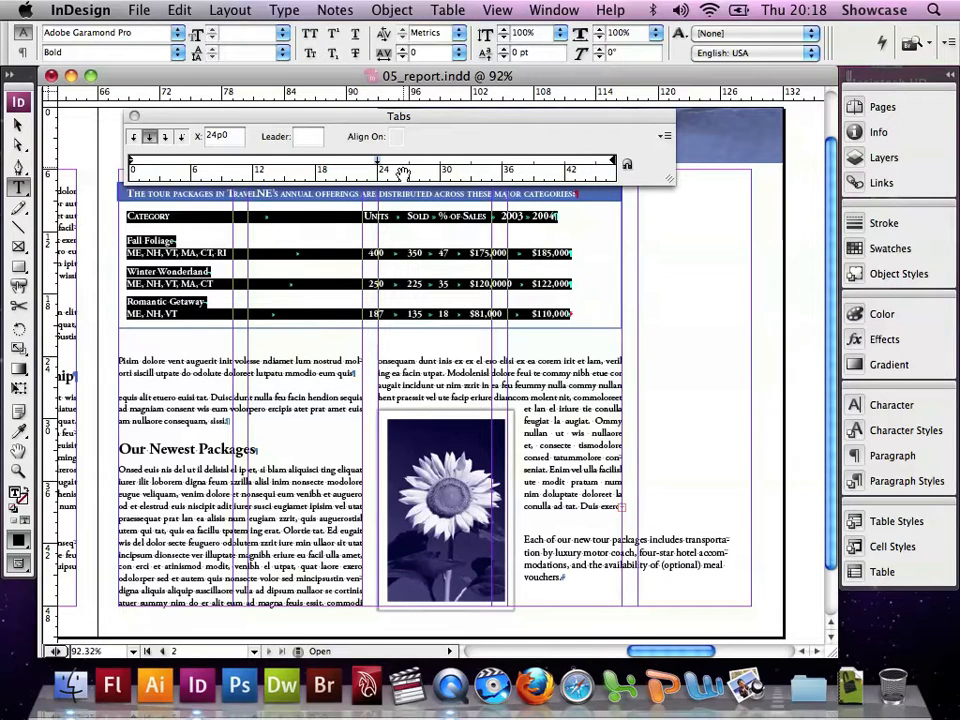
# Add center-justified tab stops at about 29p0, 34p0, about 40p0 and 45p0 to the selected list, and deselect the text
pyautogui.moveTo(410, 163); pyautogui.dragTo(484, 165)
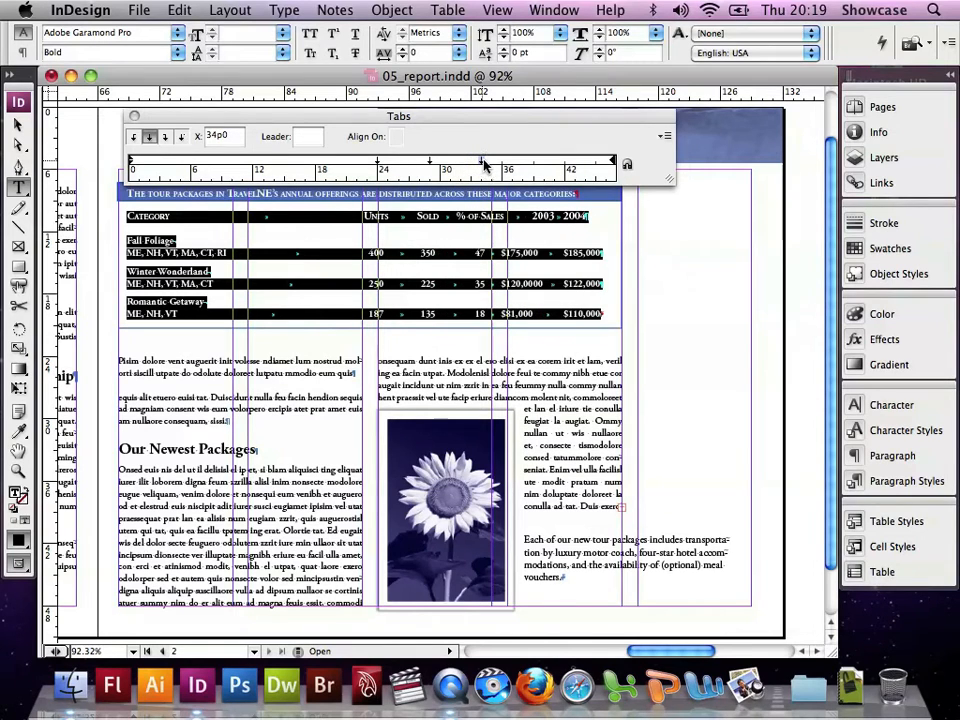
pyautogui.click(537, 163)
pyautogui.moveTo(540, 163); pyautogui.dragTo(597, 166)
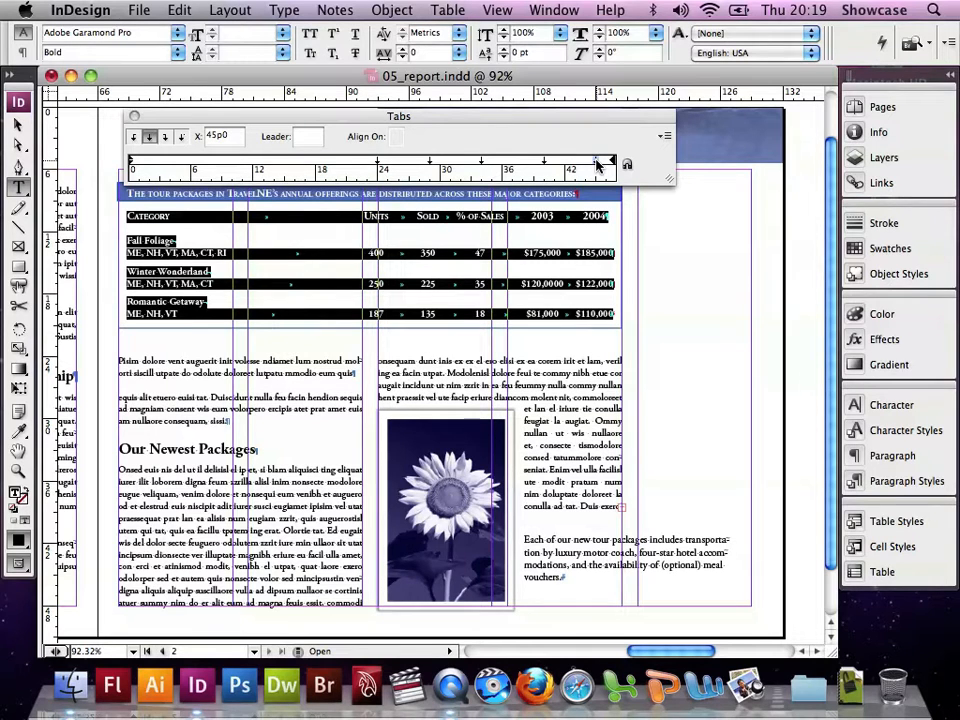
pyautogui.press('shift+super+a')
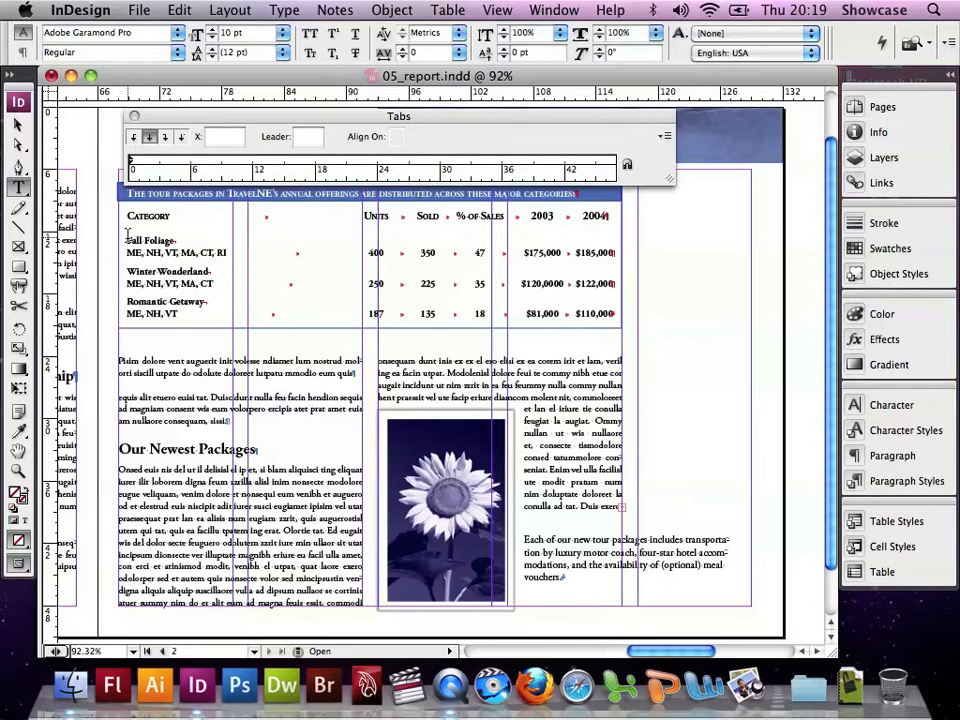
# Give the 24p0 tab stop of the three package entries a leader of a period followed by a space, and close the tab ruler
pyautogui.moveTo(127, 238); pyautogui.dragTo(636, 323)
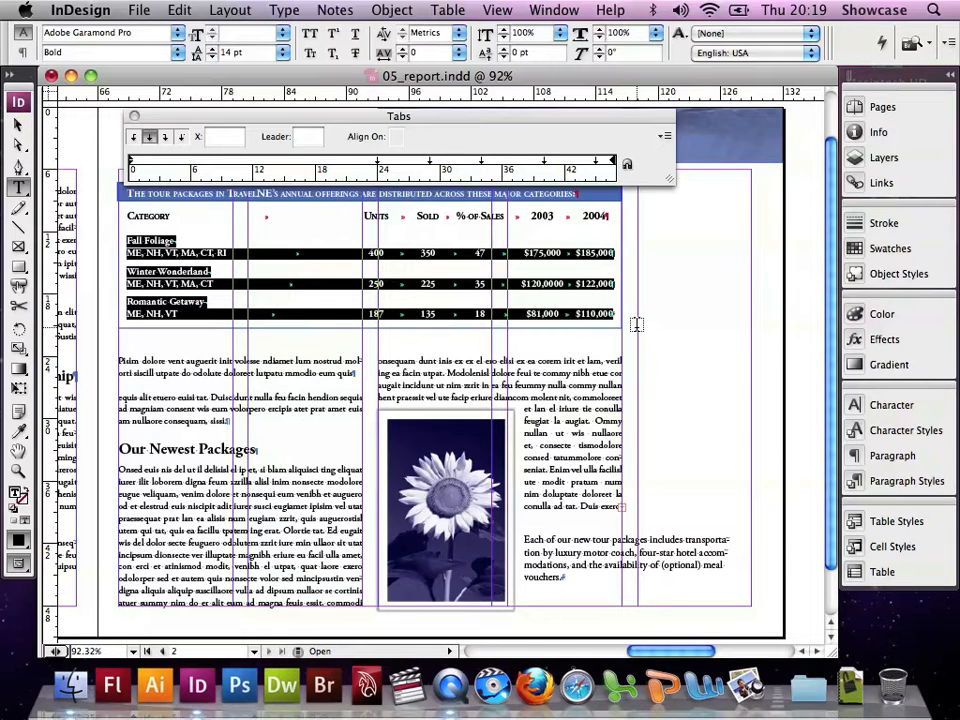
pyautogui.click(378, 162)
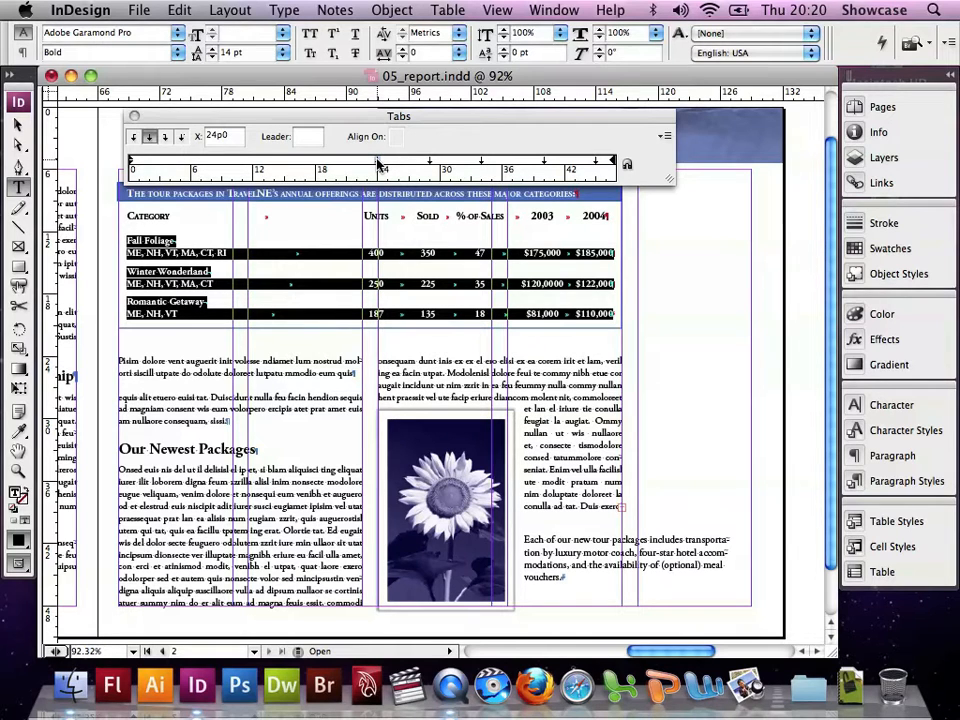
pyautogui.click(300, 137)
pyautogui.write('.')
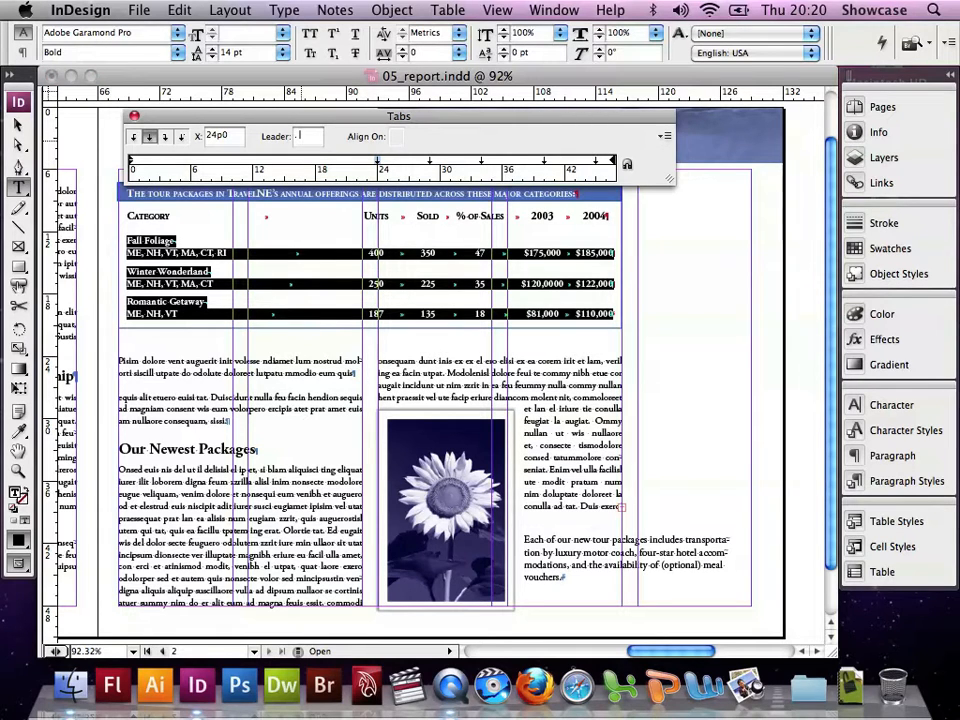
pyautogui.press('Return')
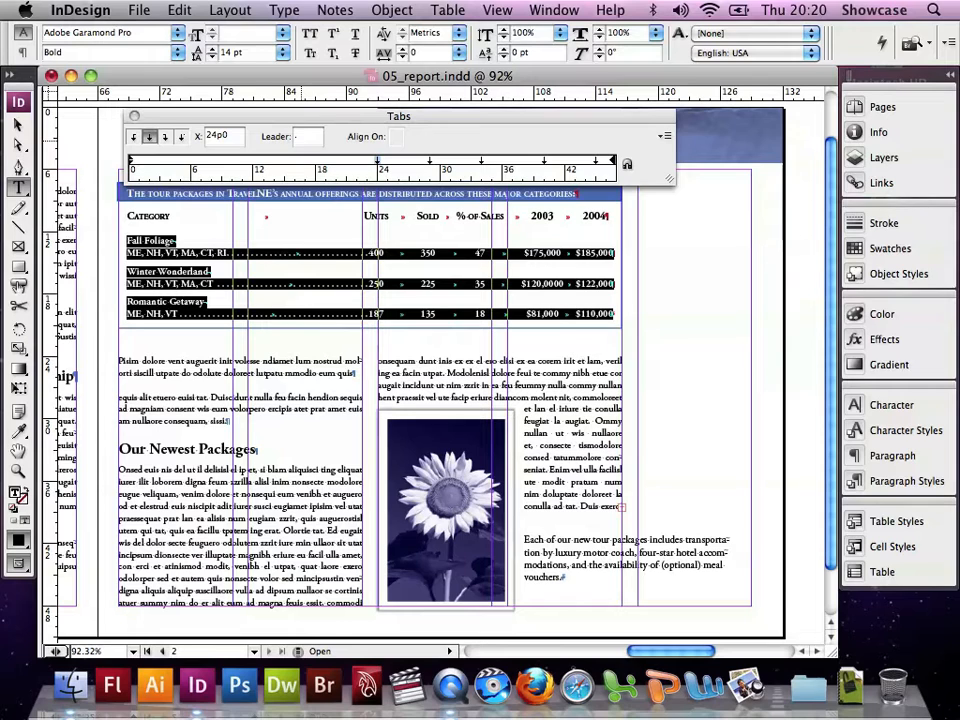
pyautogui.click(191, 240)
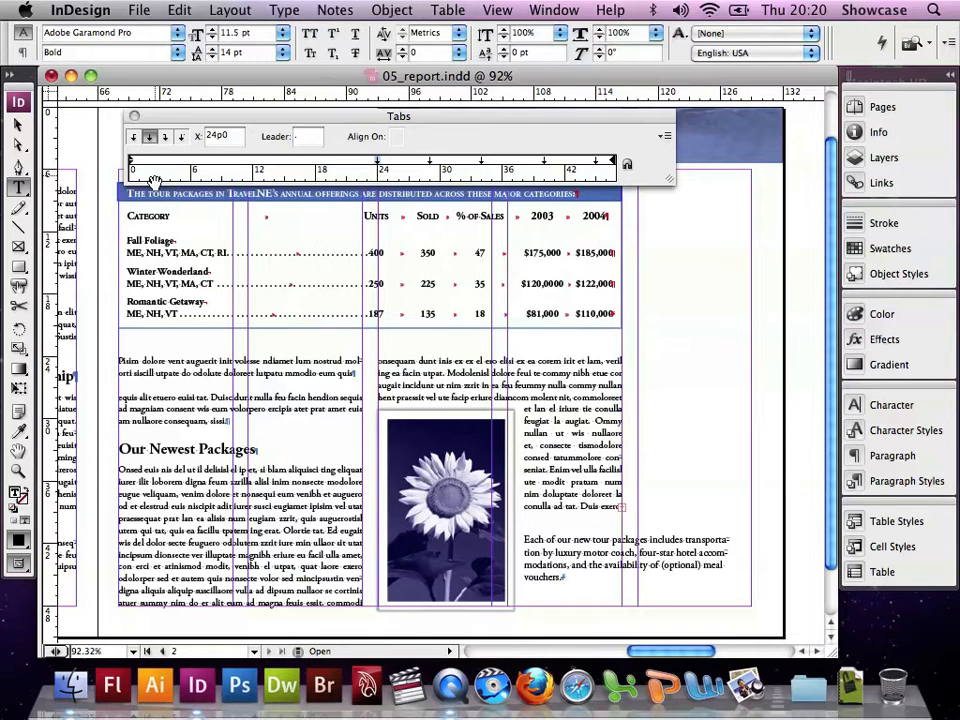
pyautogui.click(134, 116)
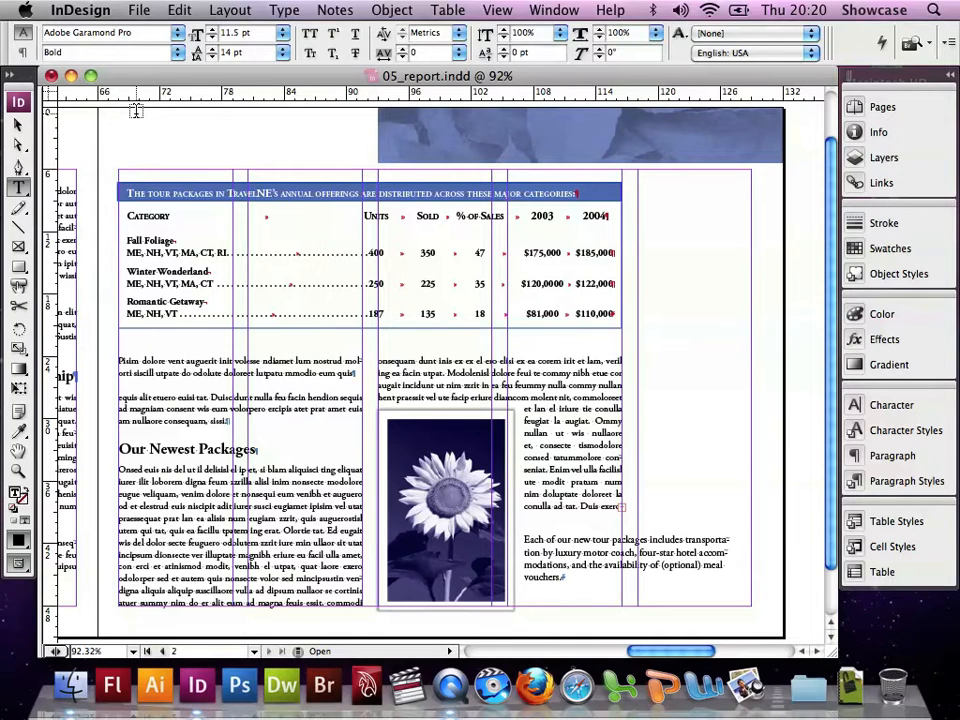
# Give the three package entries a hanging indent with a 2p0 left indent and a -2p0 first-line indent
pyautogui.click(125, 241)
pyautogui.moveTo(125, 241); pyautogui.dragTo(570, 342)
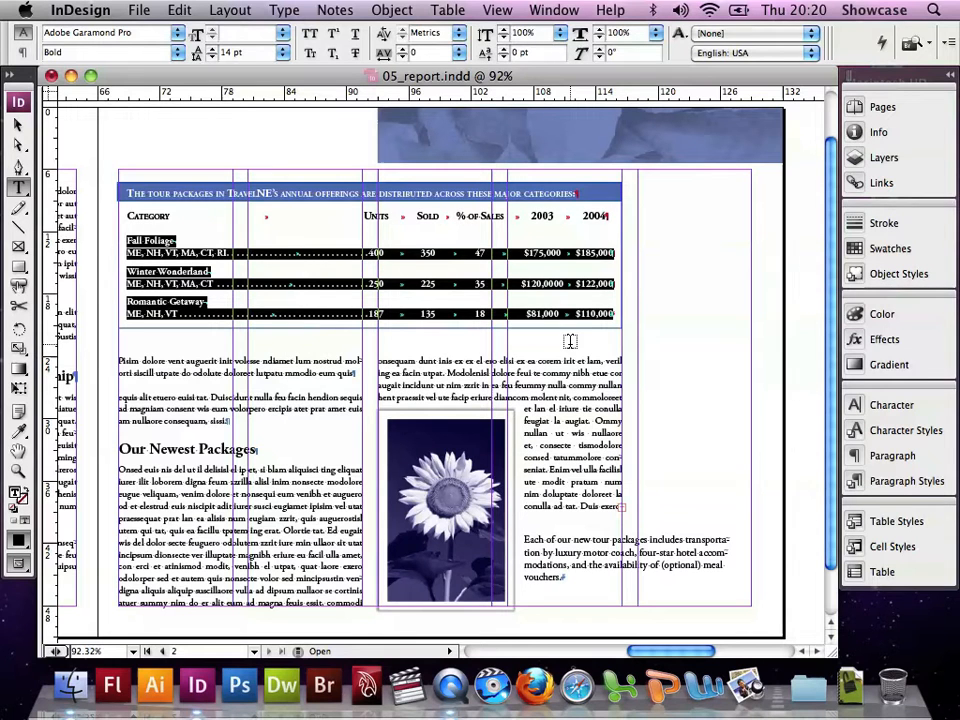
pyautogui.click(284, 10)
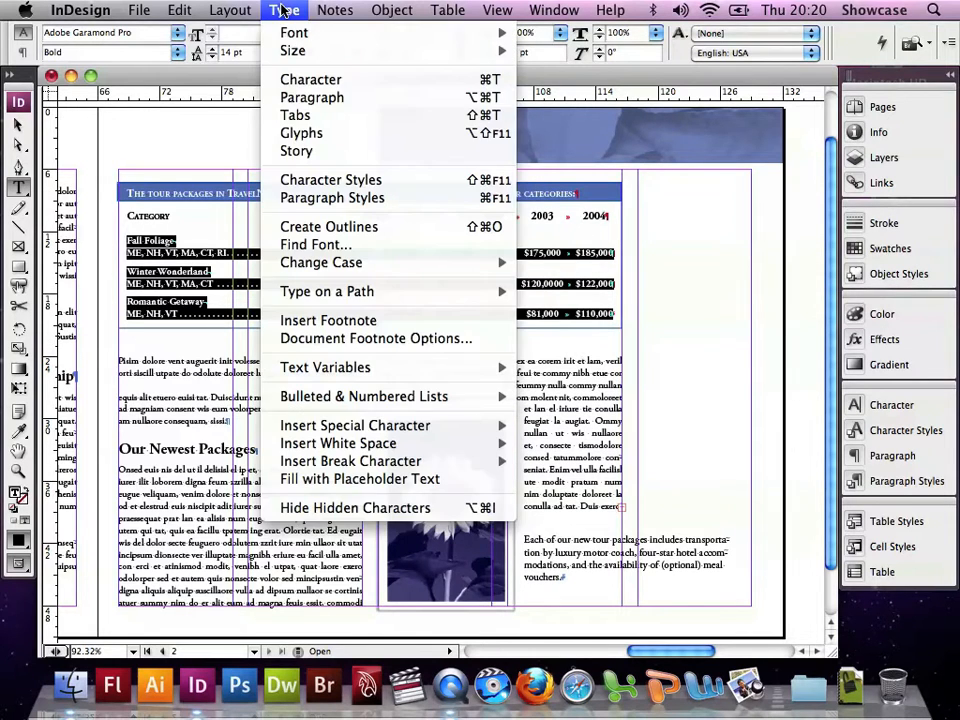
pyautogui.click(290, 118)
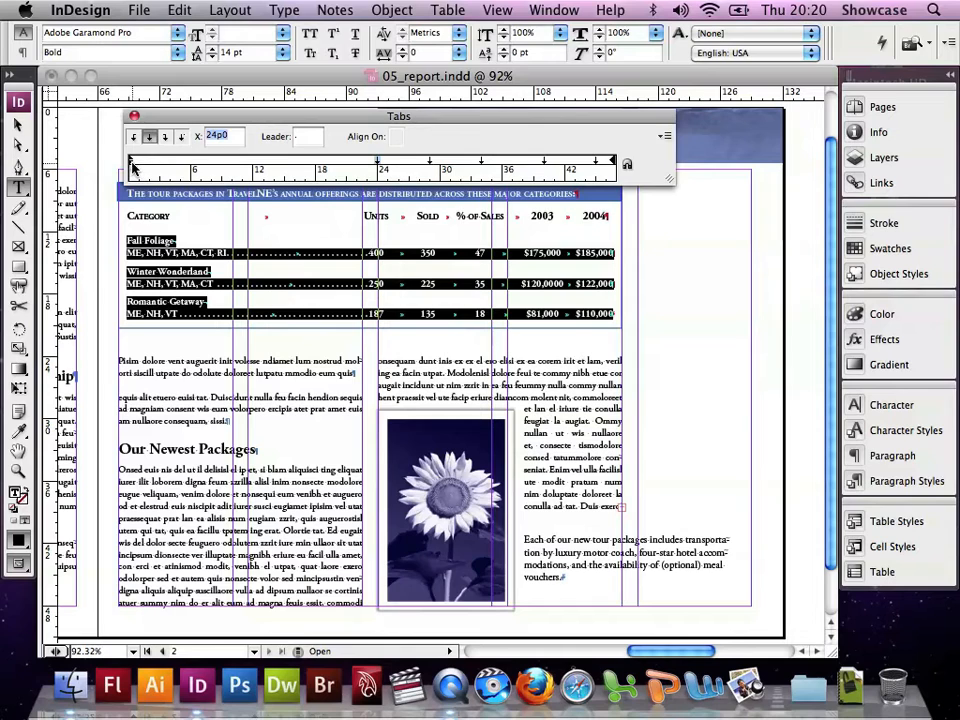
pyautogui.moveTo(133, 167); pyautogui.dragTo(154, 165)
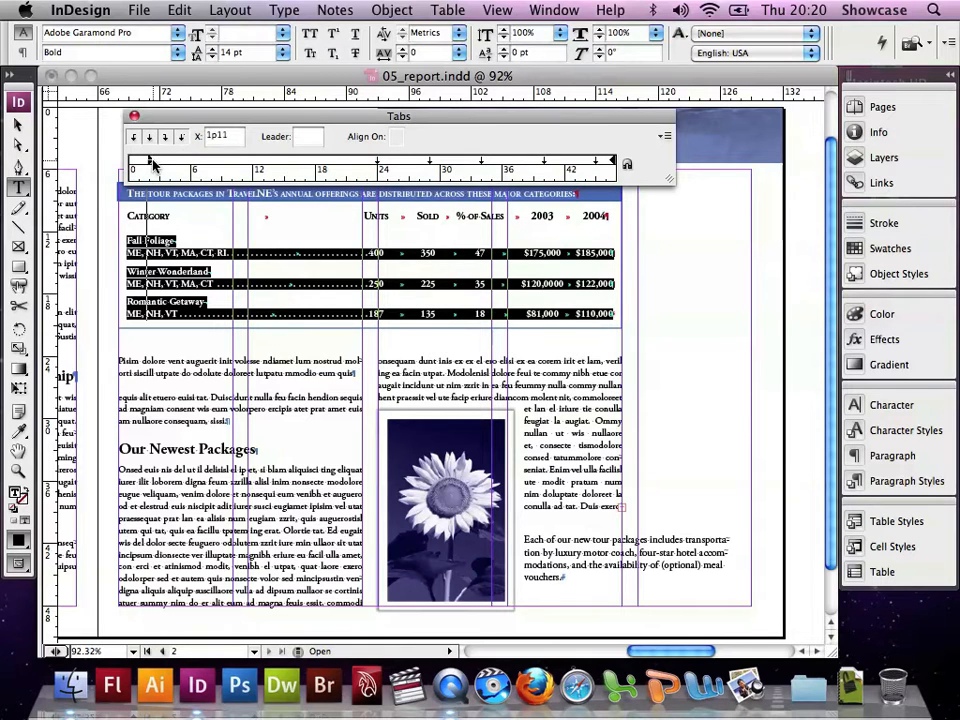
pyautogui.moveTo(153, 165); pyautogui.dragTo(155, 167)
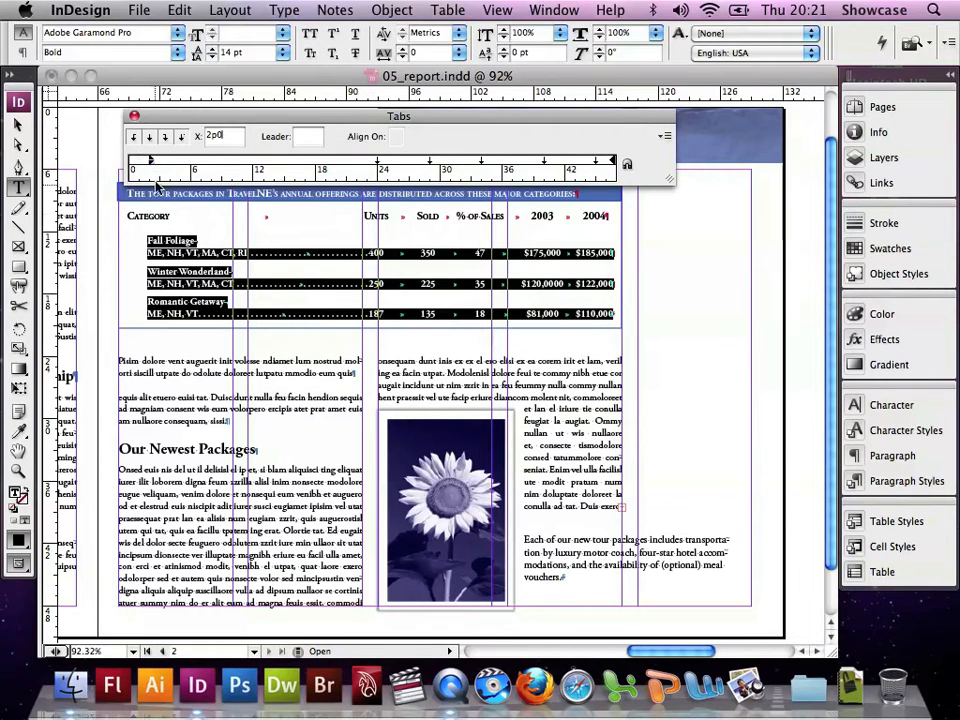
pyautogui.moveTo(149, 160); pyautogui.dragTo(130, 162)
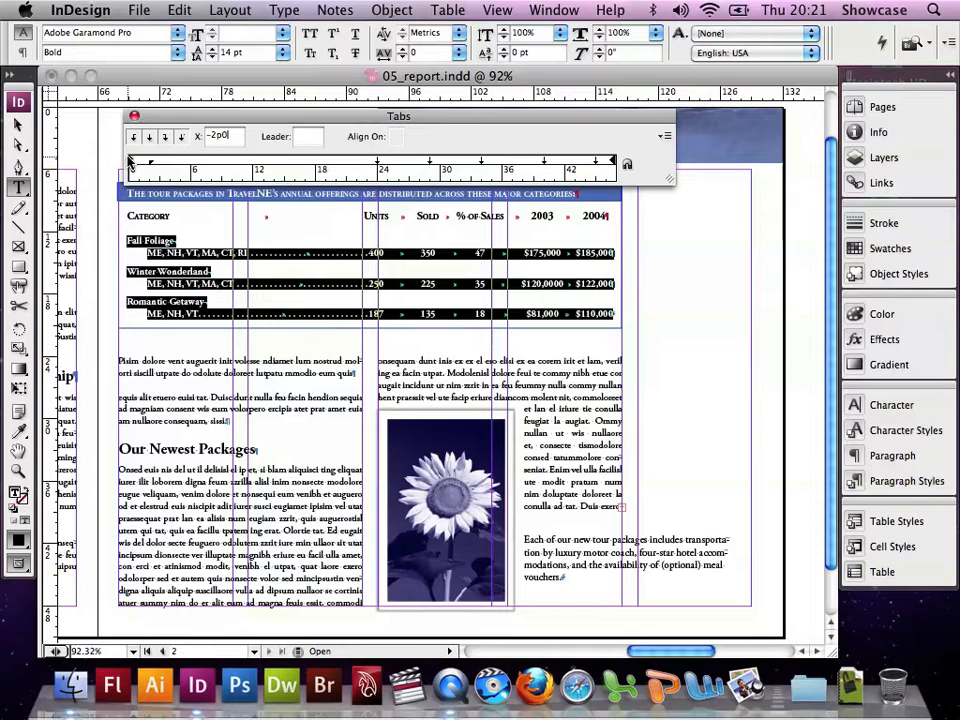
pyautogui.click(134, 116)
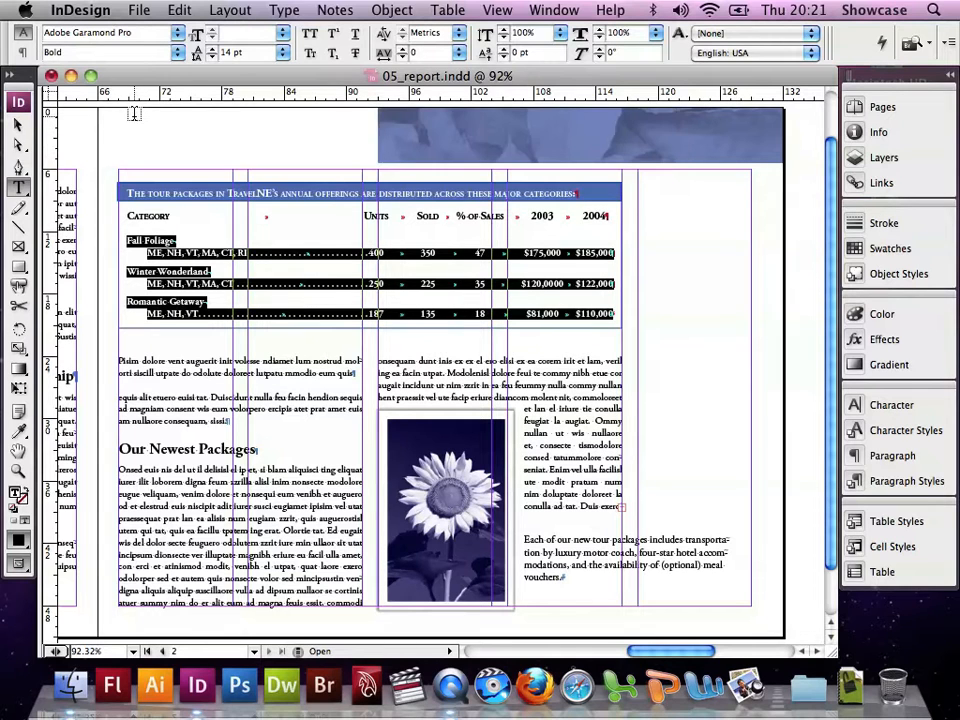
# Save the document and deselect the package entries
pyautogui.click(139, 10)
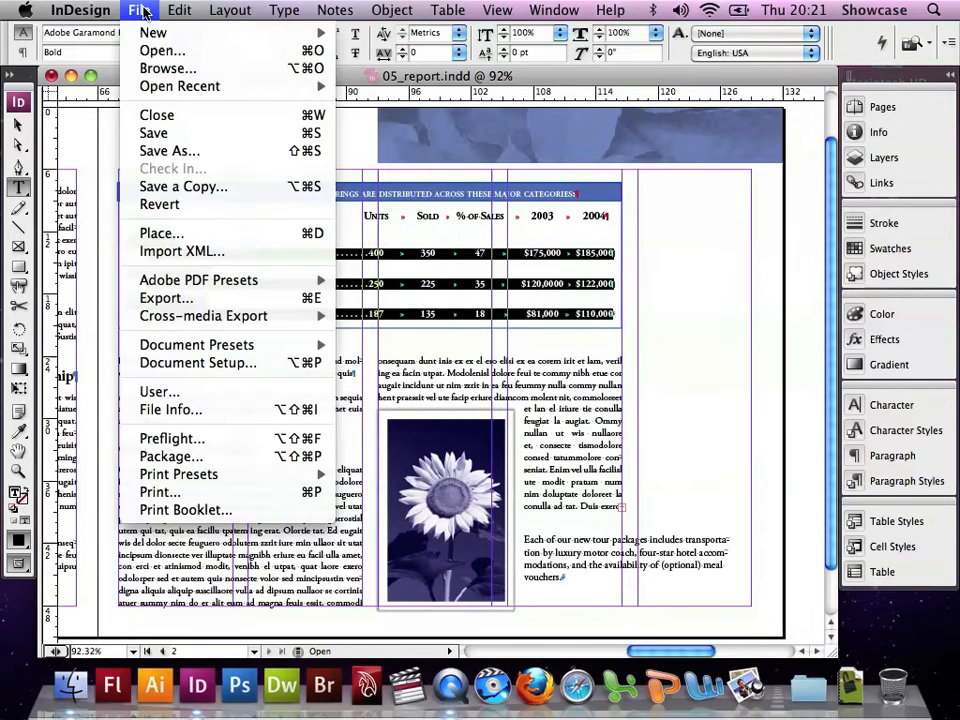
pyautogui.click(147, 131)
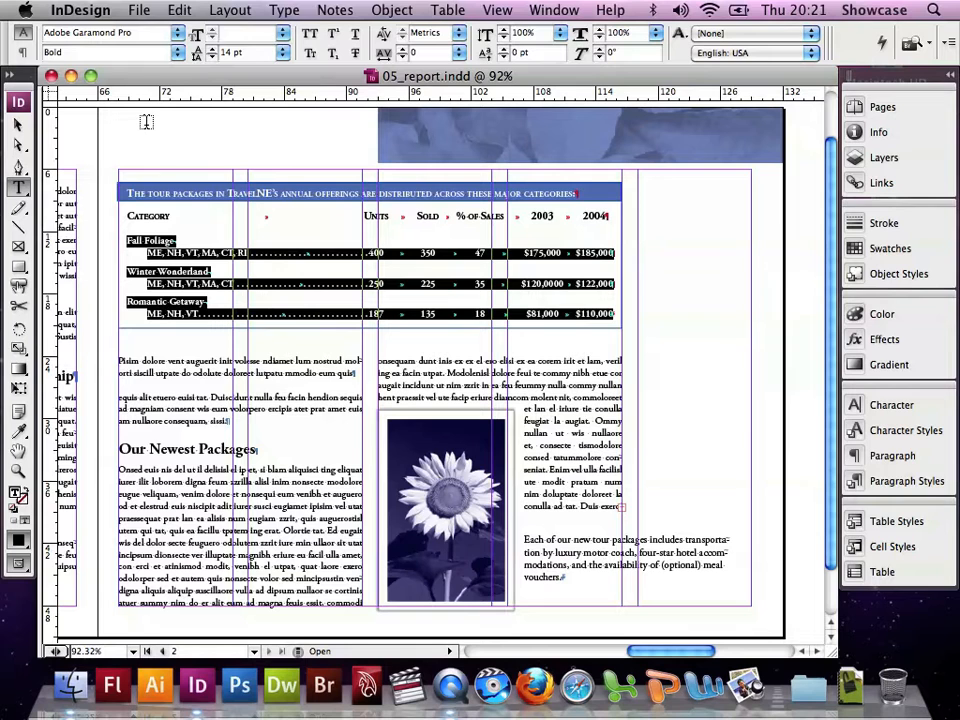
pyautogui.click(177, 12)
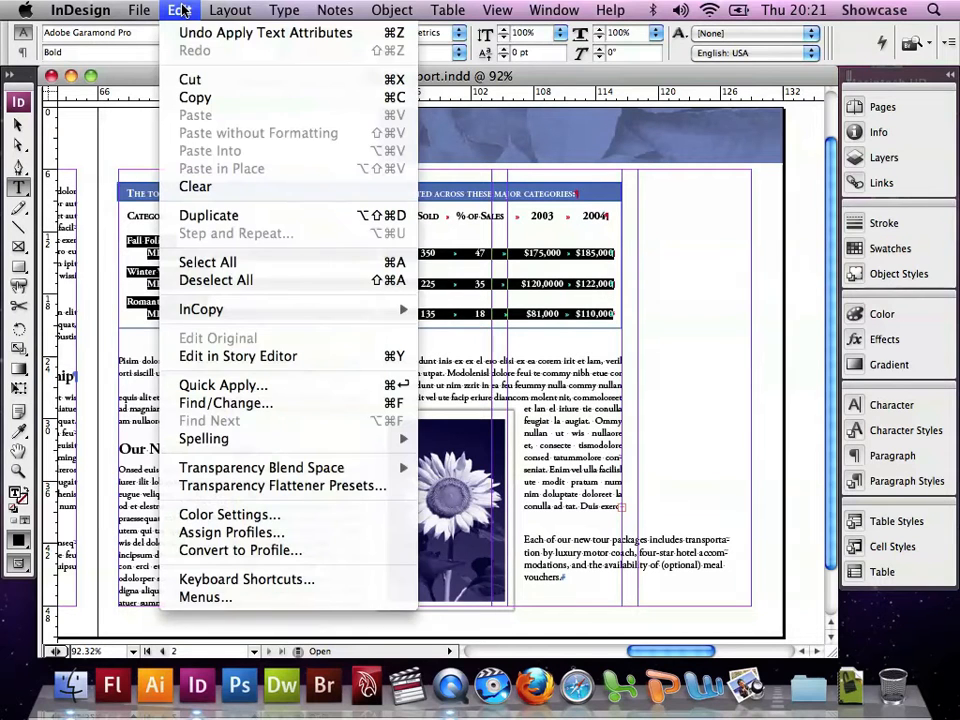
pyautogui.click(184, 282)
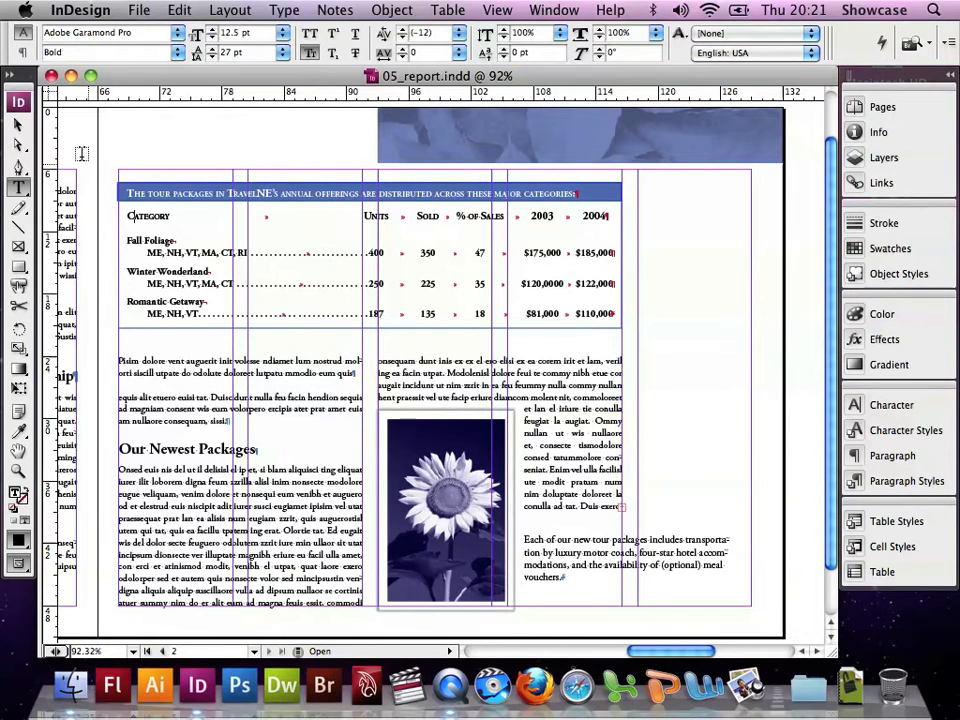
# Turn on a paragraph rule below the "Category" heading row, with the preview enabled
pyautogui.click(21, 52)
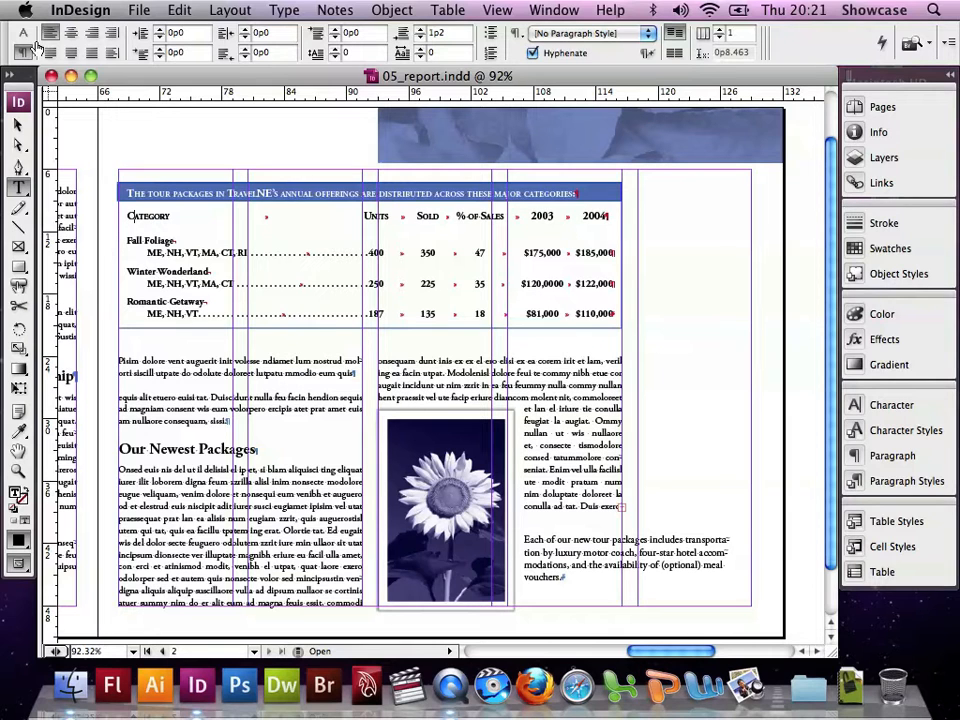
pyautogui.click(949, 45)
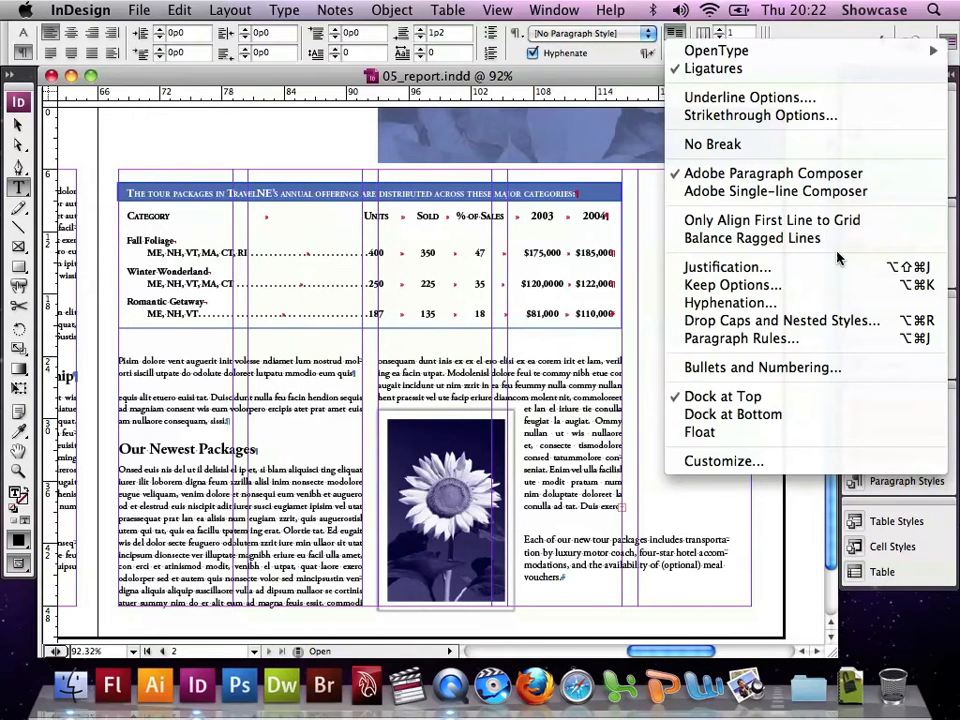
pyautogui.click(800, 339)
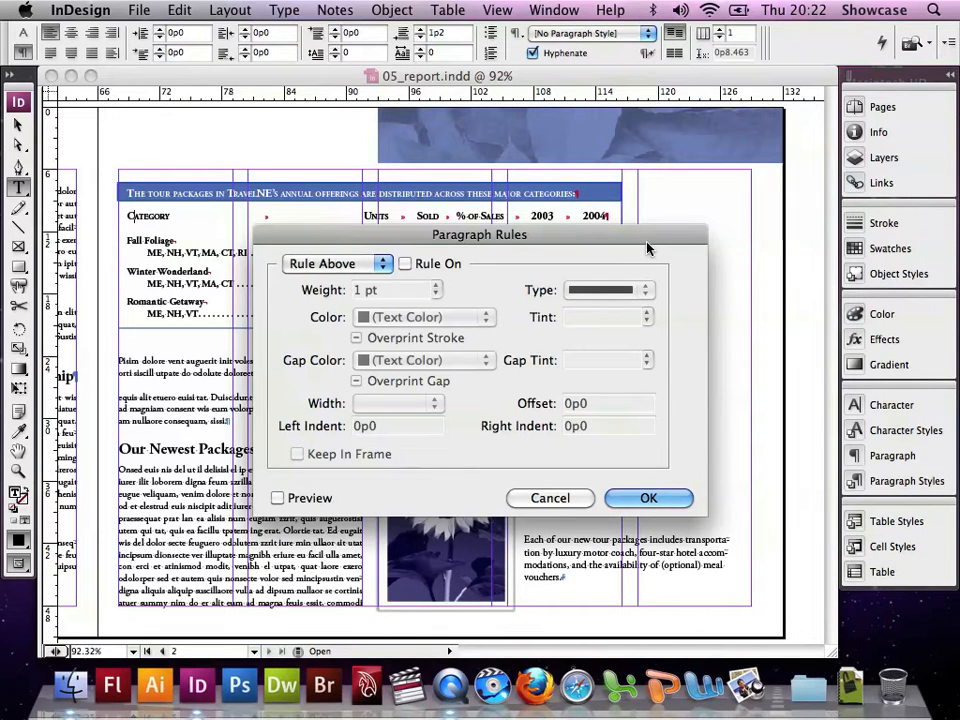
pyautogui.moveTo(646, 244); pyautogui.dragTo(634, 362)
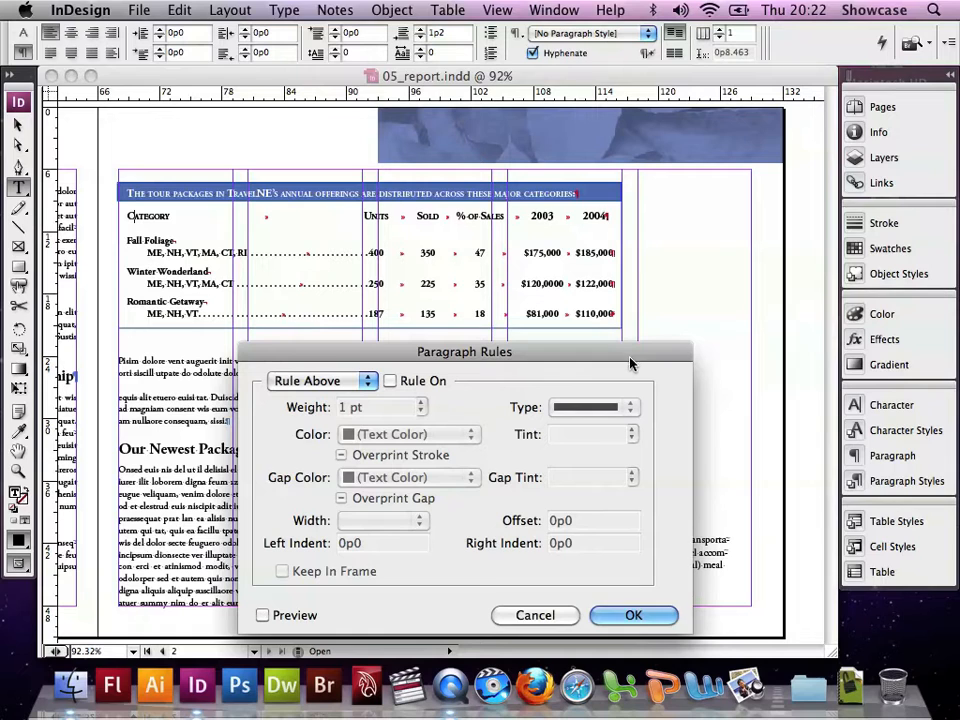
pyautogui.click(366, 383)
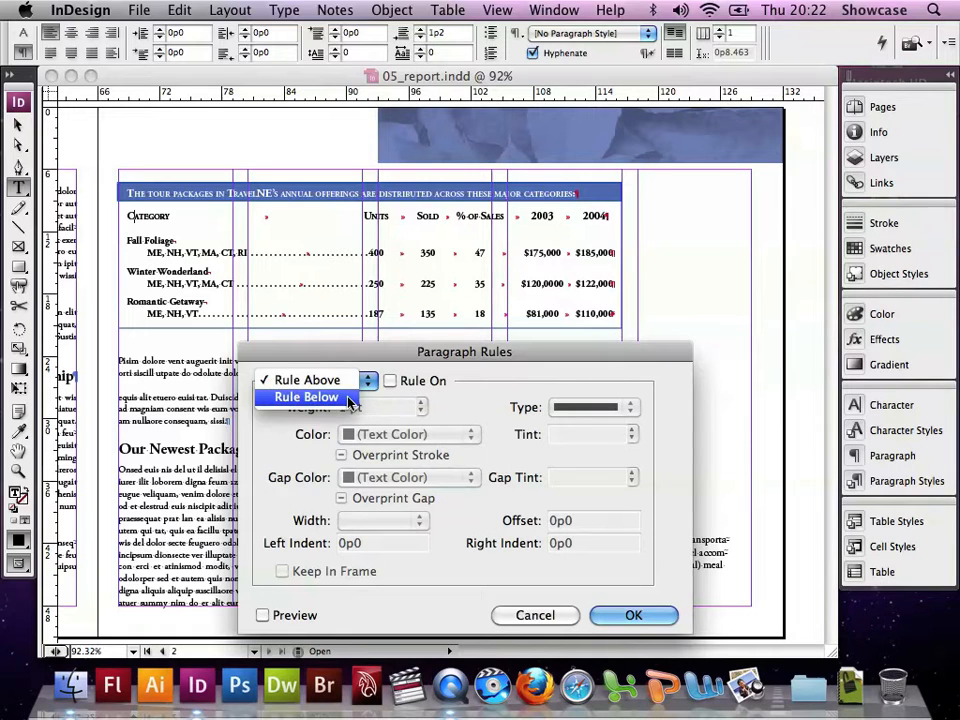
pyautogui.click(345, 398)
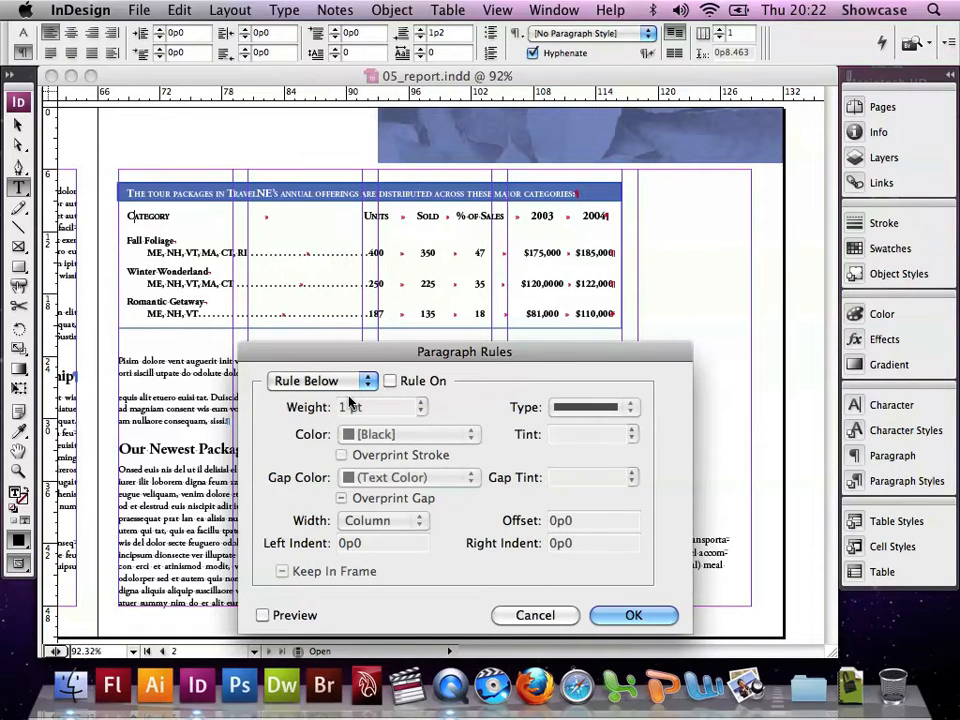
pyautogui.click(390, 382)
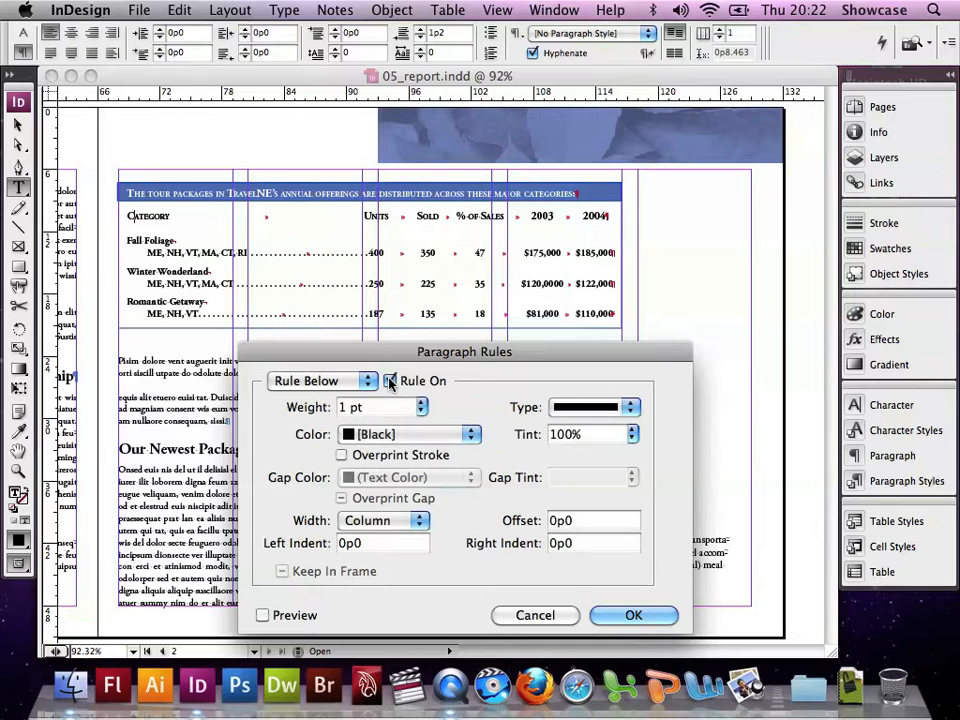
pyautogui.click(262, 615)
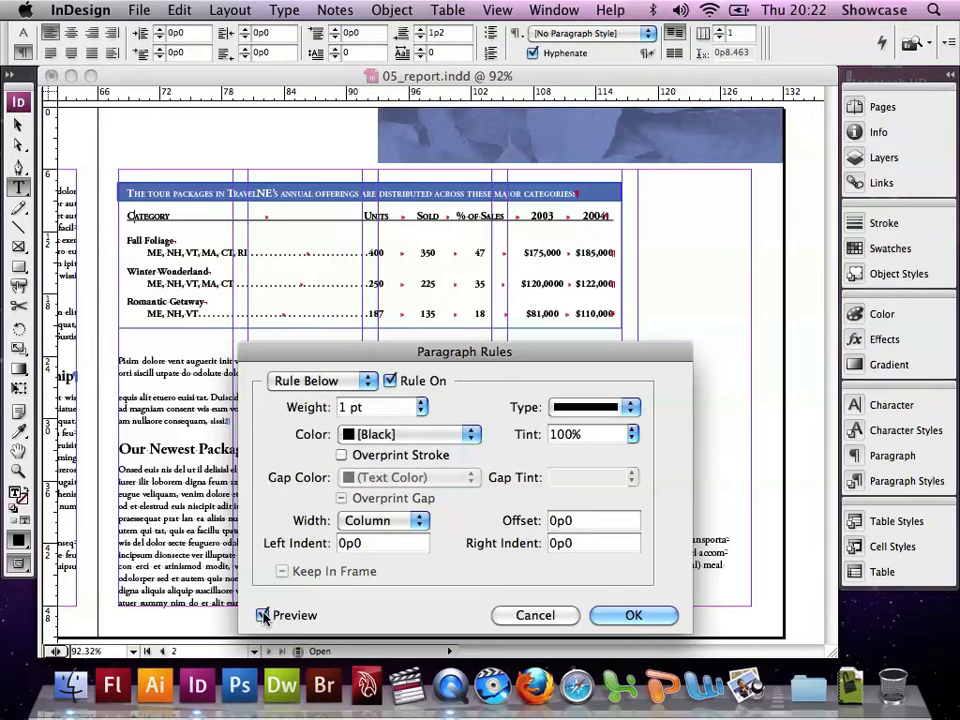
# Keep the rule below the heading row at a weight of 1 pt and color it PANTONE Reflex Blue C
pyautogui.click(421, 407)
pyautogui.click(398, 410)
pyautogui.click(436, 434)
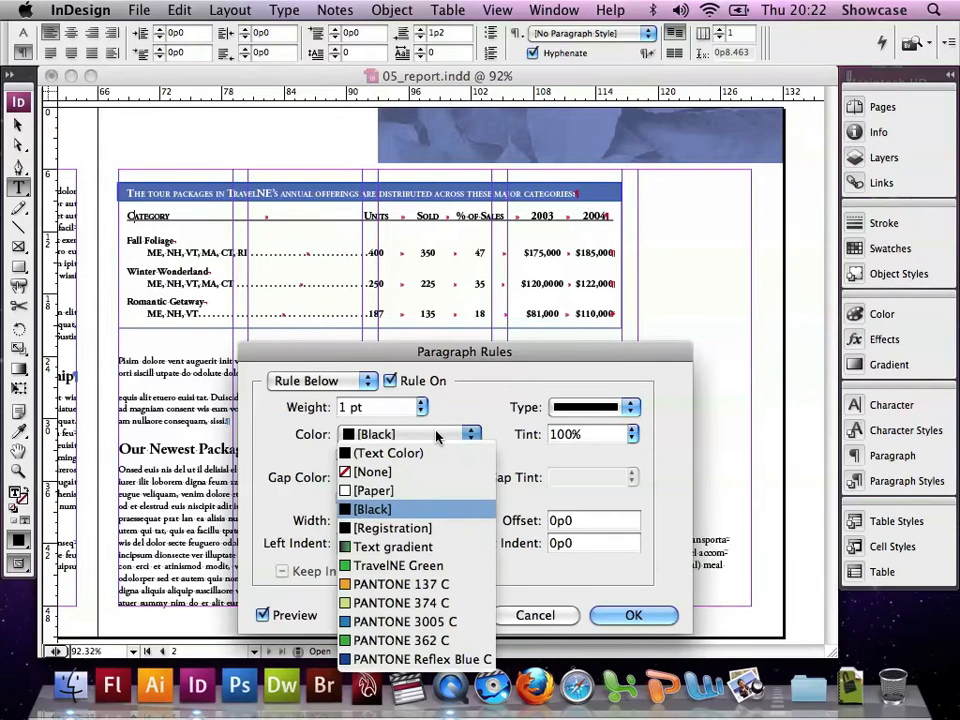
pyautogui.click(393, 659)
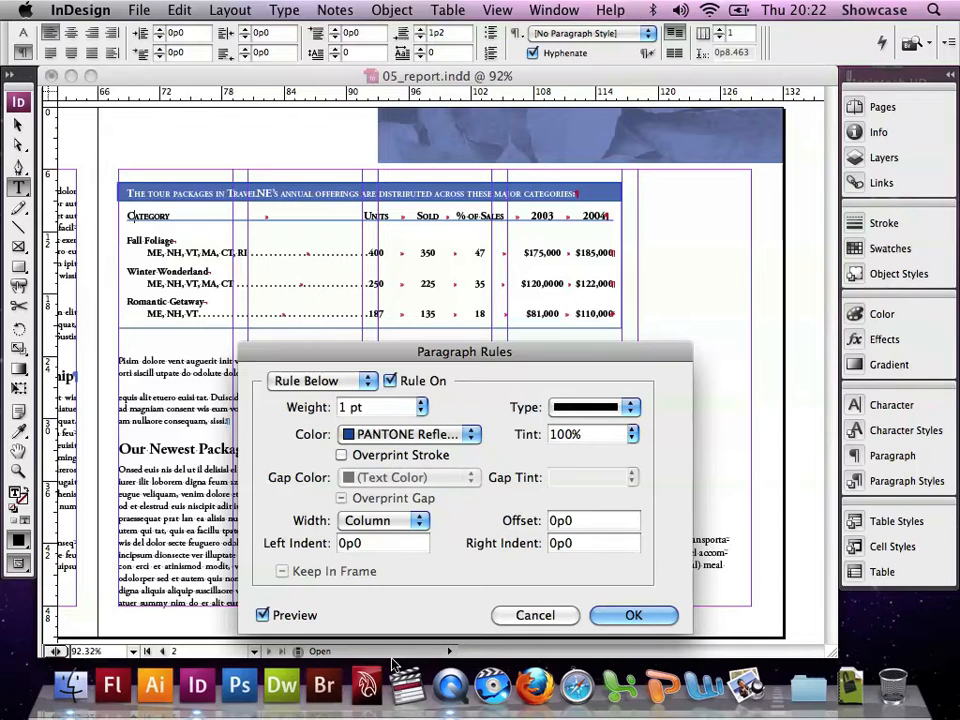
# Keep the rule's width at Column, set its offset to 0p9, compare it with the preview off and on, and apply the paragraph rule
pyautogui.click(421, 523)
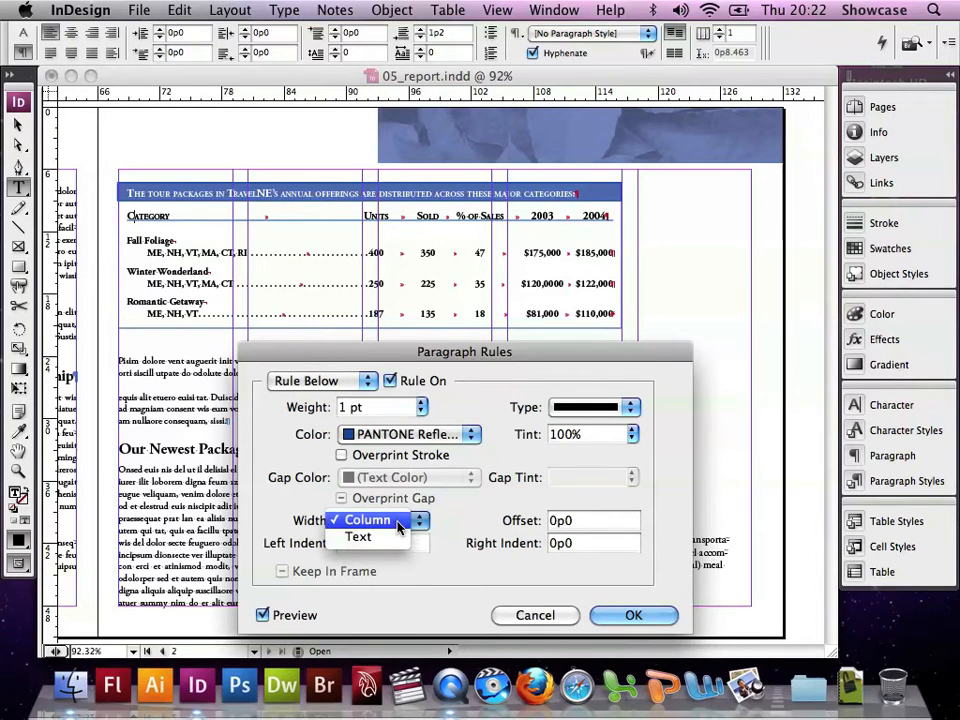
pyautogui.click(396, 521)
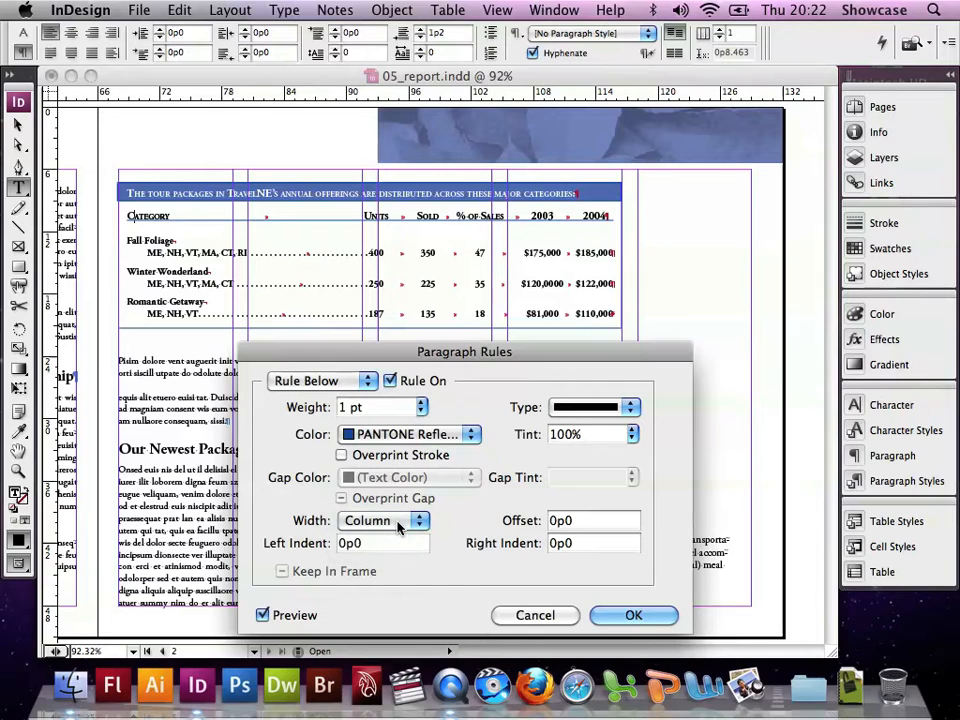
pyautogui.click(574, 521)
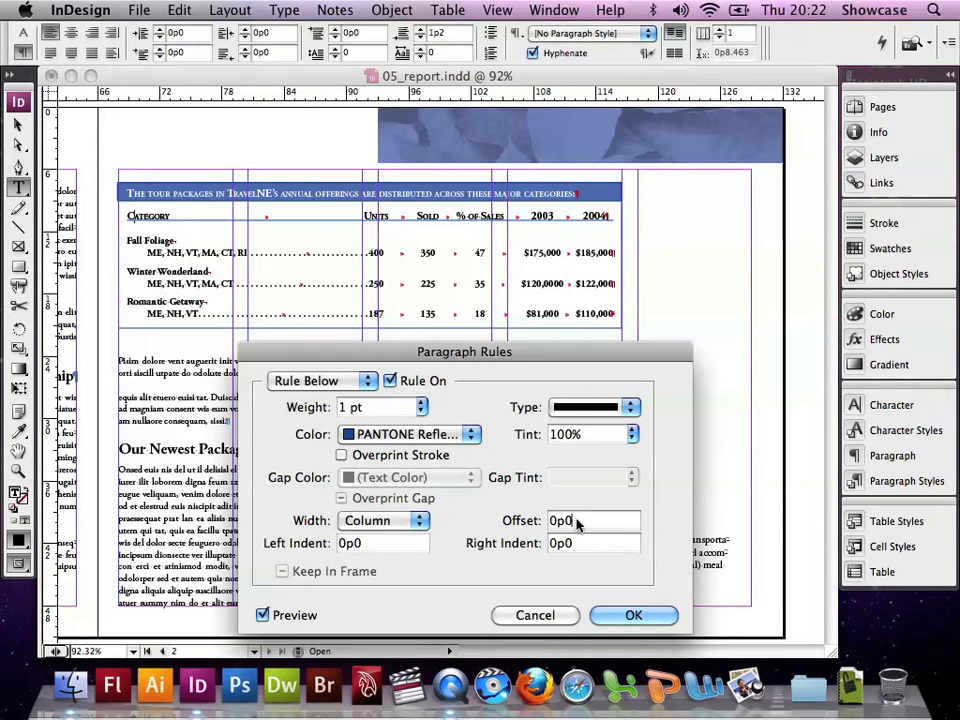
pyautogui.press('BackSpace')
pyautogui.write('9')
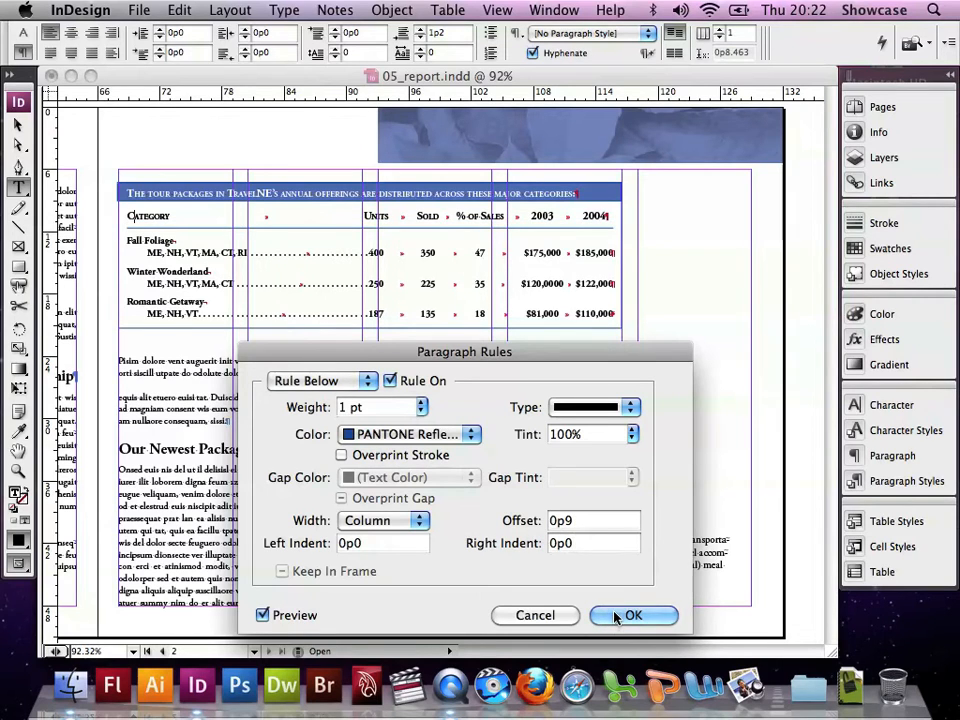
pyautogui.click(262, 616)
pyautogui.click(262, 616)
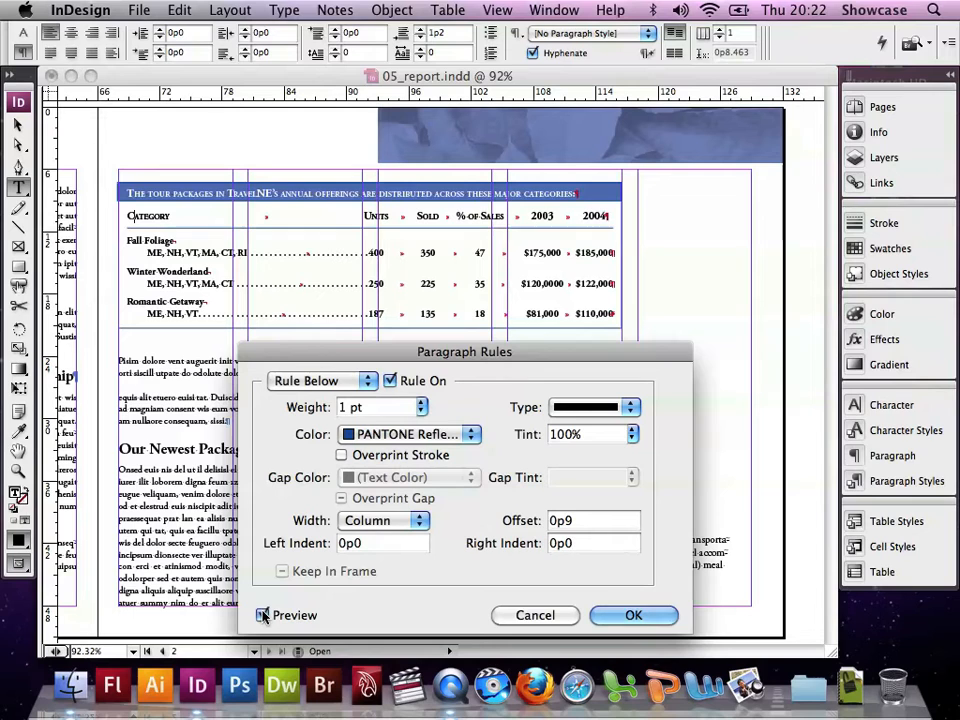
pyautogui.click(617, 616)
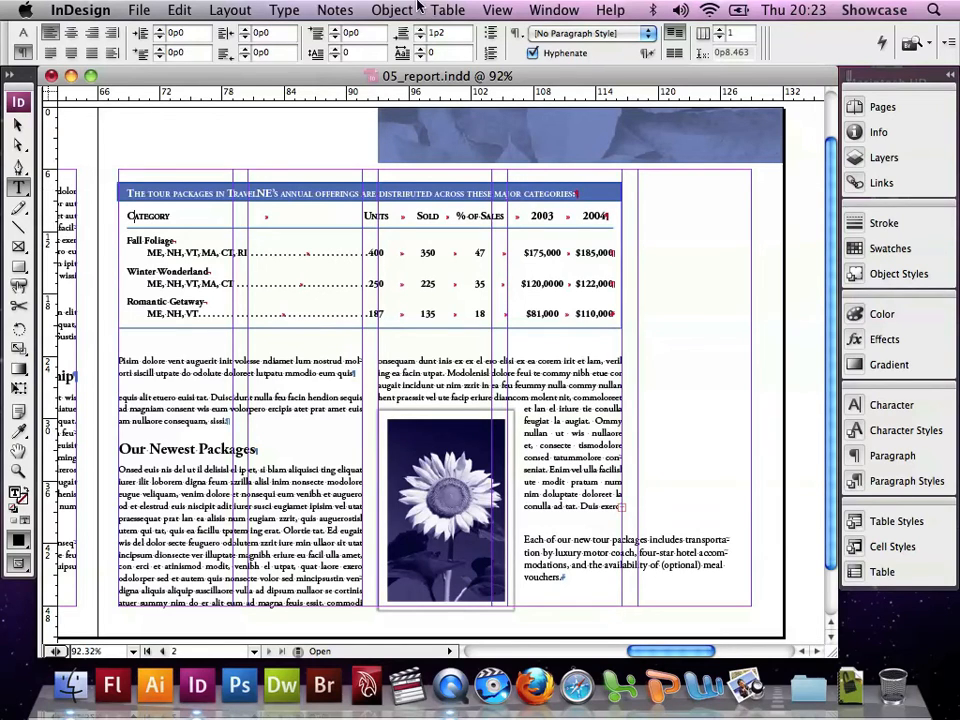
# Hide the hidden characters in the document
pyautogui.click(289, 11)
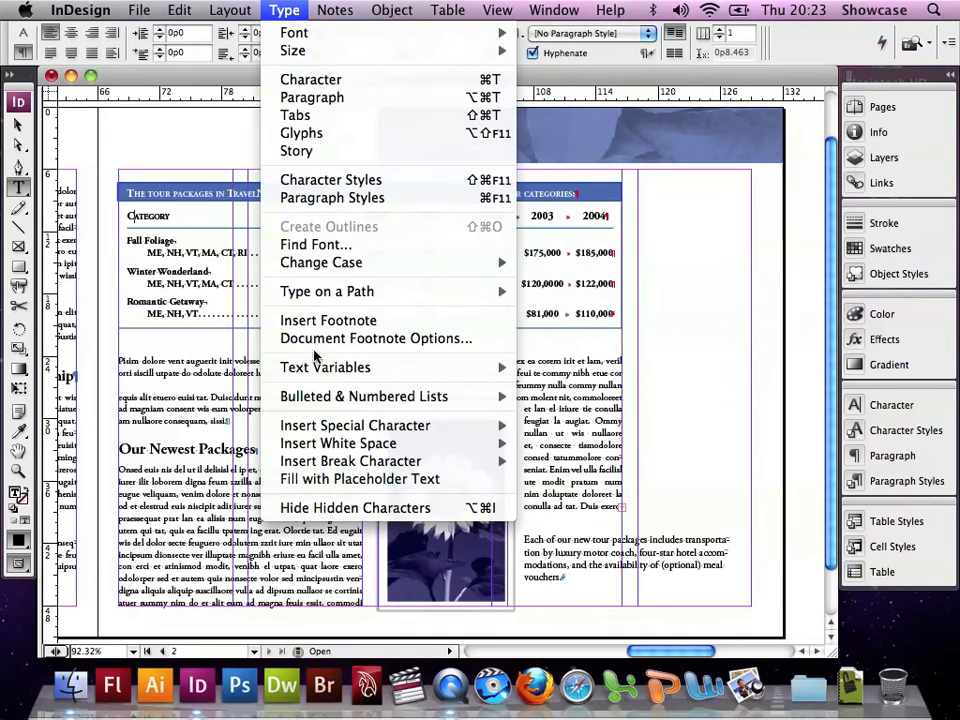
pyautogui.click(345, 509)
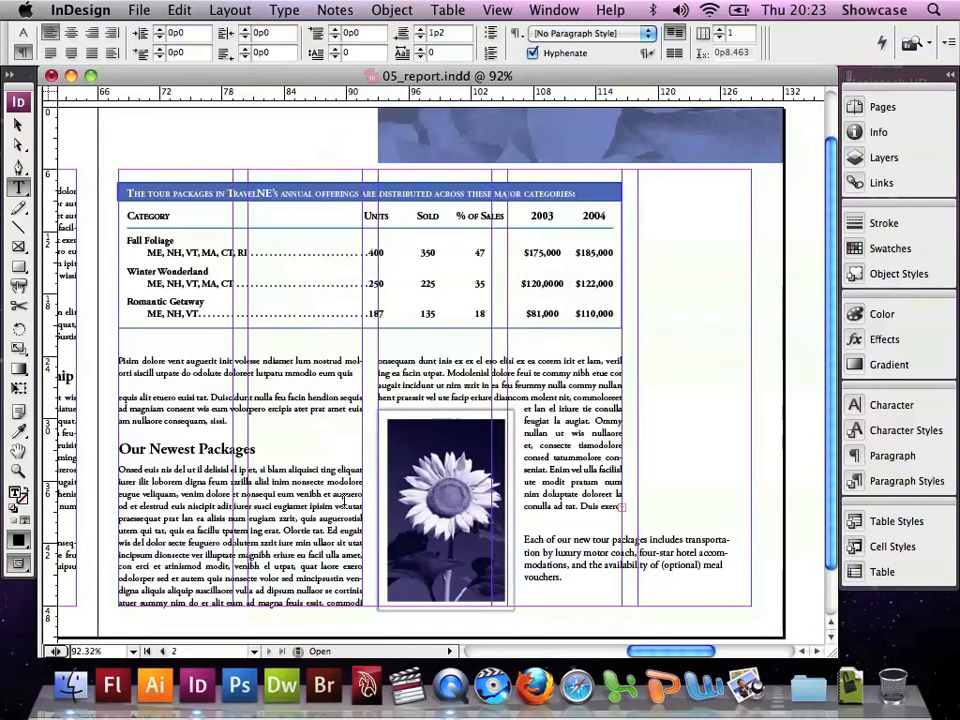